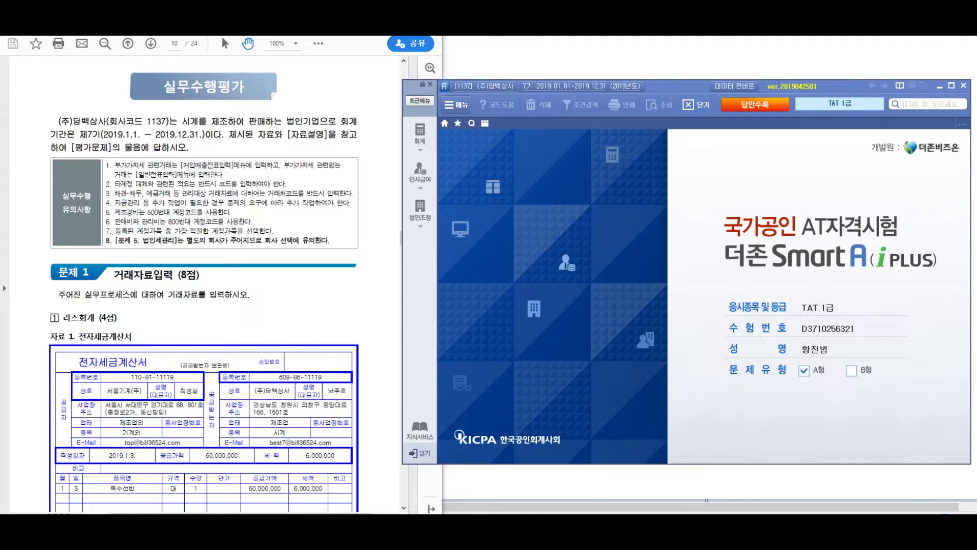
Step: Read the 리스회계 problem in the exam PDF: the tax invoice, lease repayment schedule, bank transaction and evaluation instructions
{"action": "key", "text": "alt+Tab"}
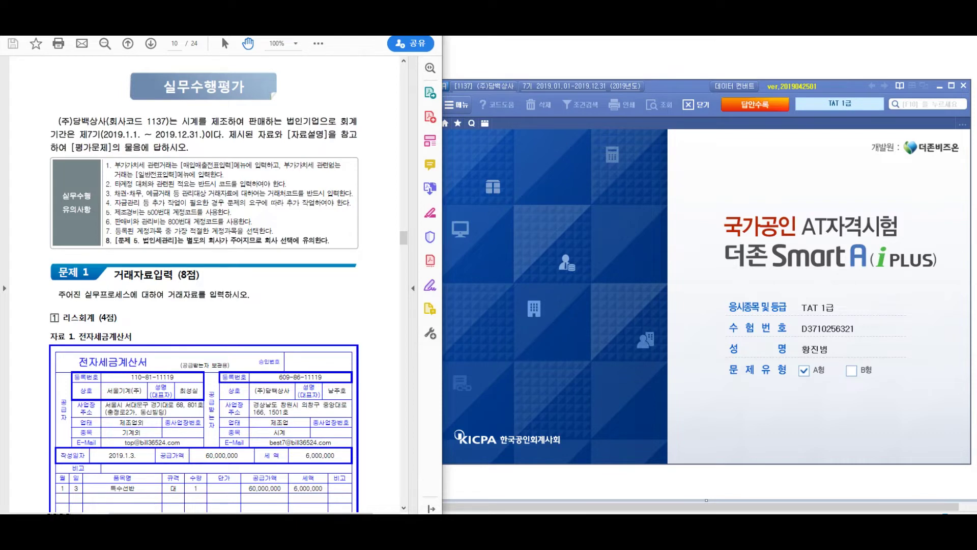
{"action": "scroll", "coordinate": [203, 285], "scroll_direction": "down", "scroll_amount": 3}
{"action": "scroll", "coordinate": [203, 285], "scroll_direction": "down", "scroll_amount": 2}
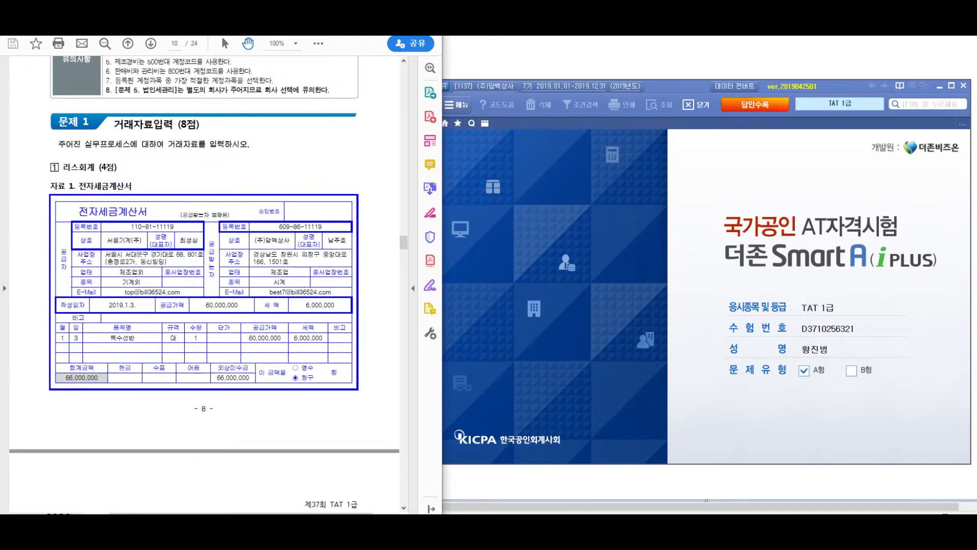
{"action": "scroll", "coordinate": [203, 285], "scroll_direction": "down", "scroll_amount": 2}
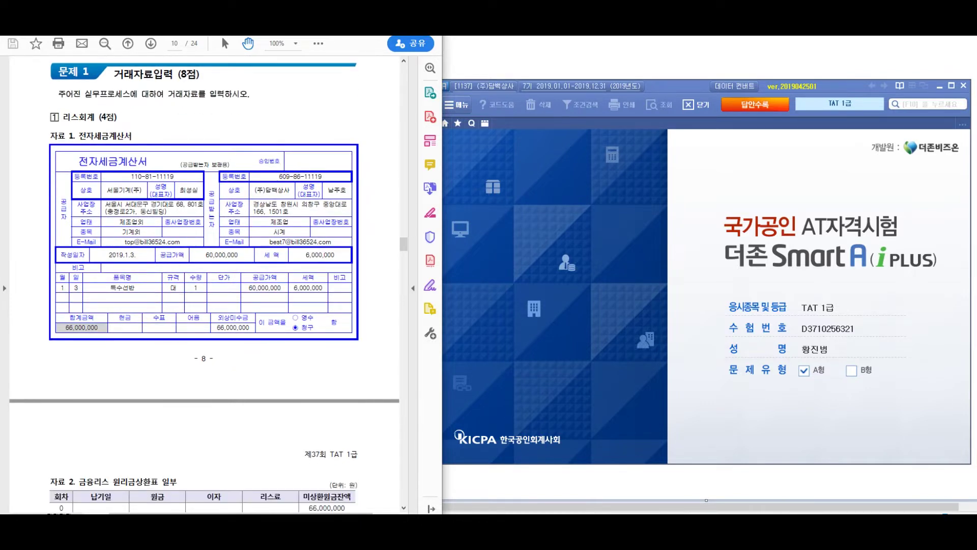
{"action": "scroll", "coordinate": [204, 285], "scroll_direction": "down", "scroll_amount": 12}
{"action": "scroll", "coordinate": [203, 285], "scroll_direction": "down", "scroll_amount": 20}
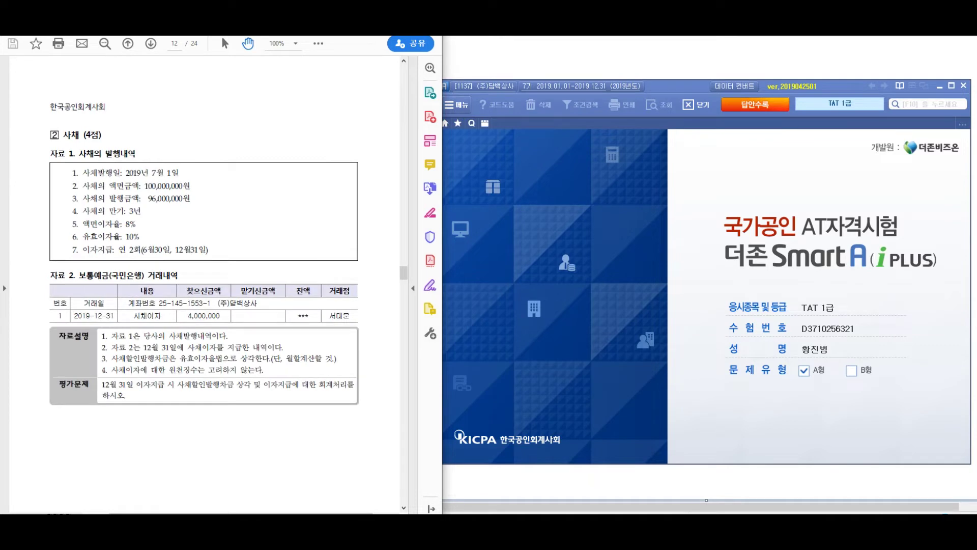
{"action": "scroll", "coordinate": [204, 285], "scroll_direction": "up", "scroll_amount": 20}
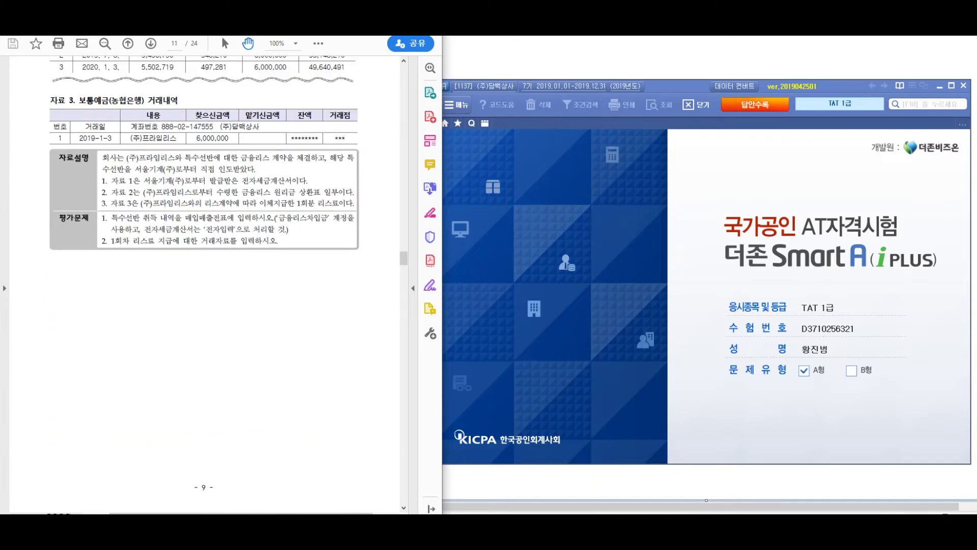
{"action": "scroll", "coordinate": [204, 285], "scroll_direction": "up", "scroll_amount": 8}
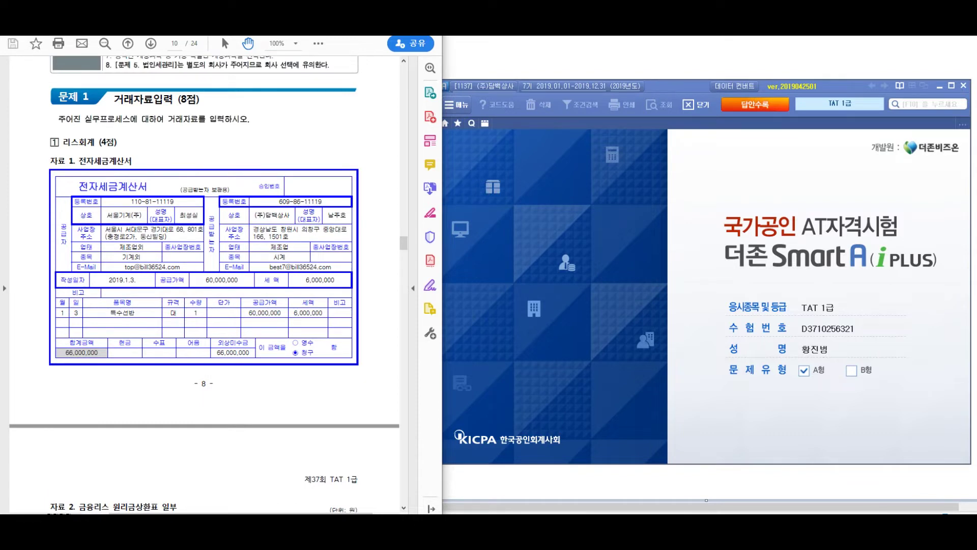
{"action": "scroll", "coordinate": [203, 285], "scroll_direction": "down", "scroll_amount": 5}
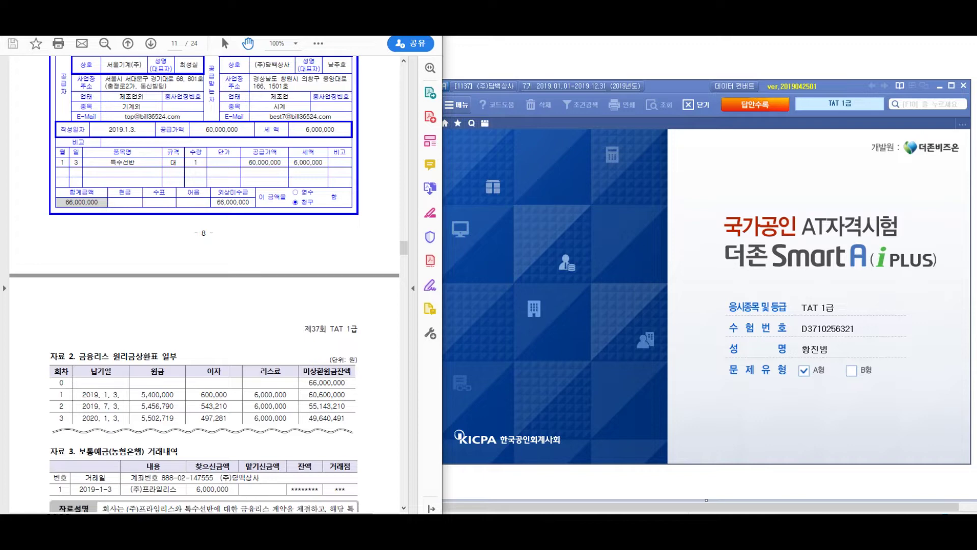
{"action": "scroll", "coordinate": [203, 285], "scroll_direction": "down", "scroll_amount": 5}
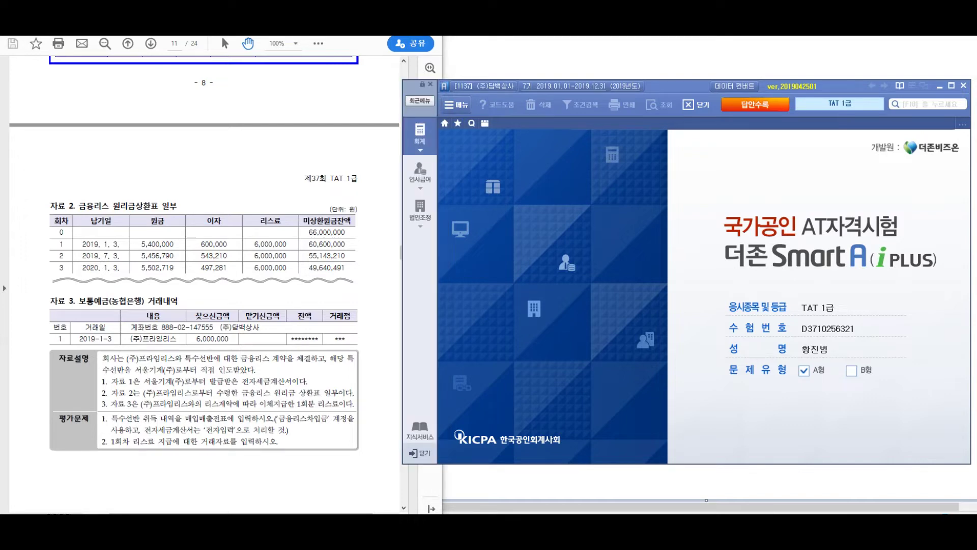
Step: Open the general voucher entry screen (일반전표입력) in Smart A, and return to the exam PDF
{"action": "left_click", "coordinate": [420, 135]}
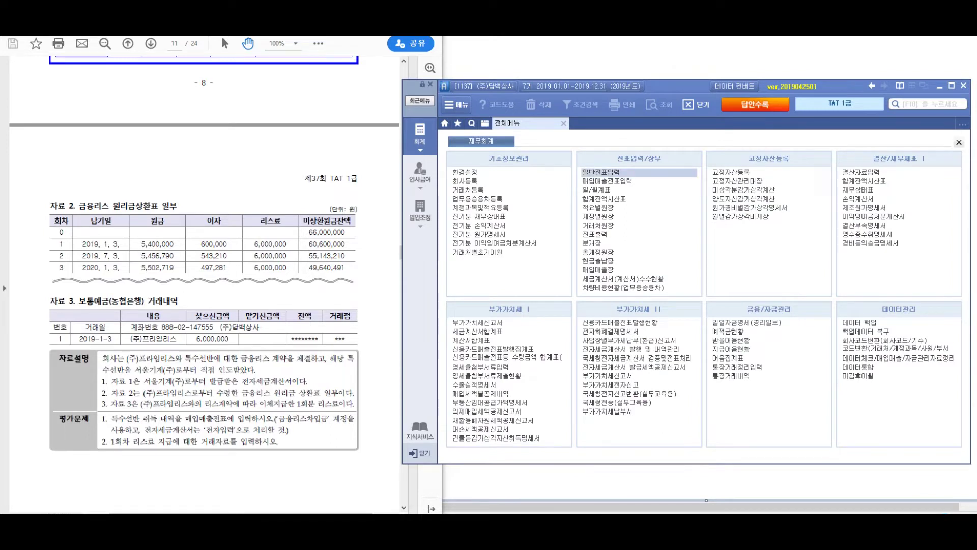
{"action": "left_click", "coordinate": [601, 172]}
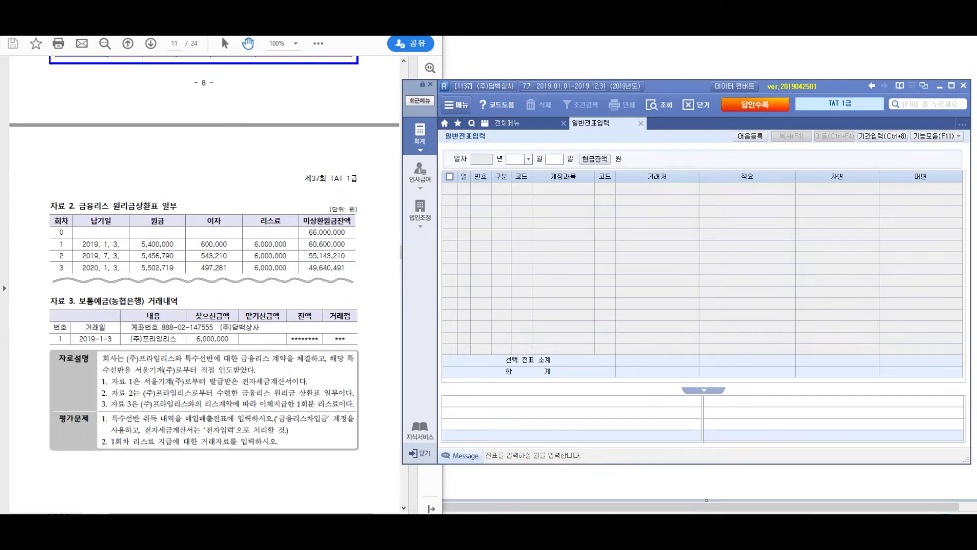
{"action": "left_click", "coordinate": [221, 36]}
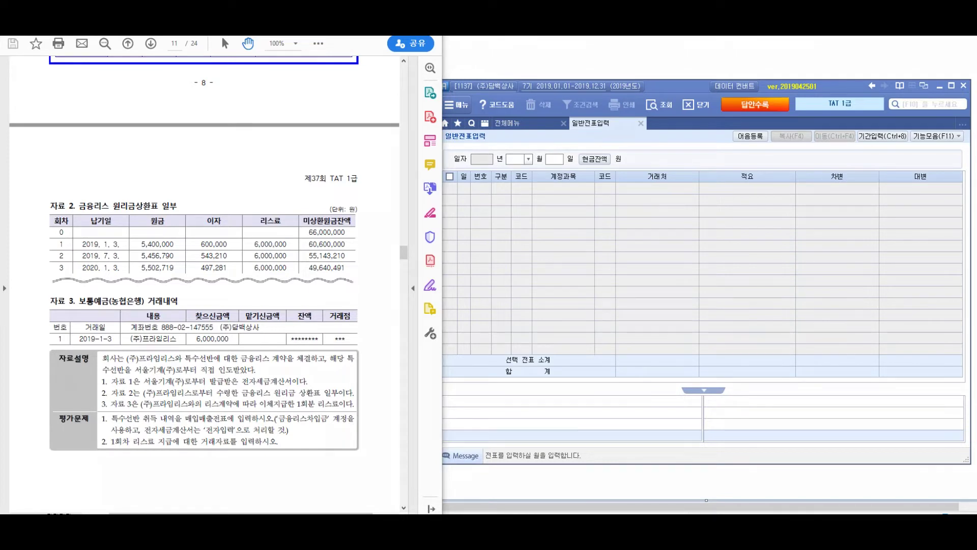
{"action": "left_click_drag", "start_coordinate": [372, 205], "coordinate": [372, 337]}
{"action": "left_click_drag", "start_coordinate": [424, 220], "coordinate": [434, 252]}
{"action": "mouse_move", "coordinate": [457, 201]}
{"action": "left_mouse_down"}
{"action": "mouse_move", "coordinate": [462, 265]}
{"action": "mouse_move", "coordinate": [496, 231]}
{"action": "mouse_move", "coordinate": [535, 231]}
{"action": "left_mouse_up"}
{"action": "left_click_drag", "start_coordinate": [462, 293], "coordinate": [471, 320]}
{"action": "mouse_move", "coordinate": [494, 270]}
{"action": "left_mouse_down"}
{"action": "mouse_move", "coordinate": [506, 351]}
{"action": "mouse_move", "coordinate": [538, 312]}
{"action": "left_mouse_up"}
{"action": "mouse_move", "coordinate": [532, 297]}
{"action": "left_mouse_down"}
{"action": "mouse_move", "coordinate": [560, 310]}
{"action": "mouse_move", "coordinate": [584, 293]}
{"action": "left_mouse_up"}
{"action": "left_click_drag", "start_coordinate": [213, 65], "coordinate": [198, 109]}
{"action": "mouse_move", "coordinate": [205, 56]}
{"action": "left_mouse_down"}
{"action": "mouse_move", "coordinate": [188, 102]}
{"action": "mouse_move", "coordinate": [228, 69]}
{"action": "mouse_move", "coordinate": [268, 91]}
{"action": "left_mouse_up"}
{"action": "mouse_move", "coordinate": [275, 51]}
{"action": "left_mouse_down"}
{"action": "mouse_move", "coordinate": [275, 102]}
{"action": "mouse_move", "coordinate": [308, 86]}
{"action": "mouse_move", "coordinate": [323, 107]}
{"action": "left_mouse_up"}
{"action": "left_click_drag", "start_coordinate": [334, 51], "coordinate": [335, 104]}
{"action": "left_click_drag", "start_coordinate": [355, 70], "coordinate": [388, 113]}
{"action": "left_click_drag", "start_coordinate": [389, 53], "coordinate": [392, 121]}
{"action": "left_click_drag", "start_coordinate": [390, 92], "coordinate": [418, 84]}
{"action": "mouse_move", "coordinate": [402, 114]}
{"action": "left_mouse_down"}
{"action": "mouse_move", "coordinate": [442, 105]}
{"action": "mouse_move", "coordinate": [468, 120]}
{"action": "left_mouse_up"}
{"action": "mouse_move", "coordinate": [465, 71]}
{"action": "left_mouse_down"}
{"action": "mouse_move", "coordinate": [497, 110]}
{"action": "mouse_move", "coordinate": [538, 76]}
{"action": "left_mouse_up"}
{"action": "mouse_move", "coordinate": [530, 80]}
{"action": "left_mouse_down"}
{"action": "mouse_move", "coordinate": [532, 121]}
{"action": "mouse_move", "coordinate": [542, 89]}
{"action": "left_mouse_up"}
{"action": "mouse_move", "coordinate": [561, 64]}
{"action": "left_mouse_down"}
{"action": "mouse_move", "coordinate": [576, 108]}
{"action": "mouse_move", "coordinate": [632, 75]}
{"action": "left_mouse_up"}
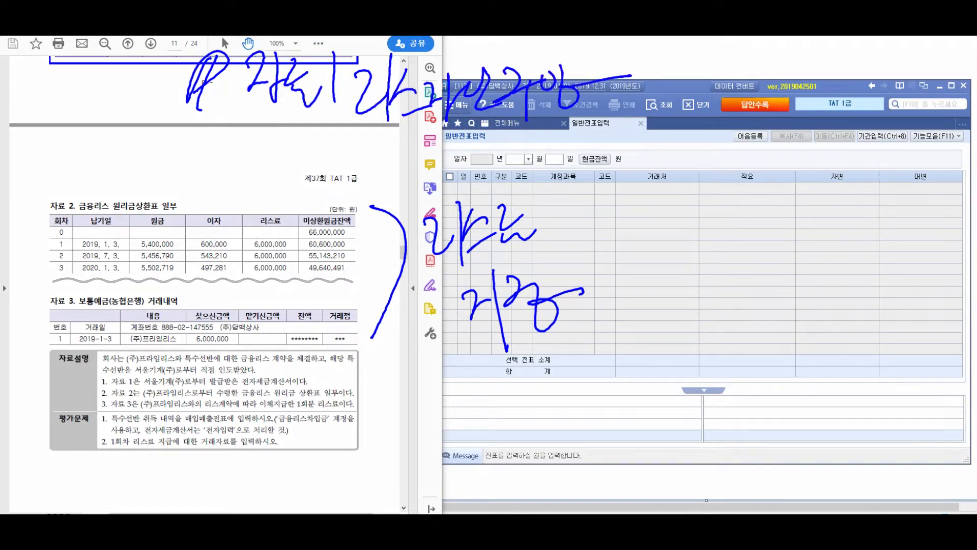
{"action": "left_click_drag", "start_coordinate": [267, 147], "coordinate": [669, 126]}
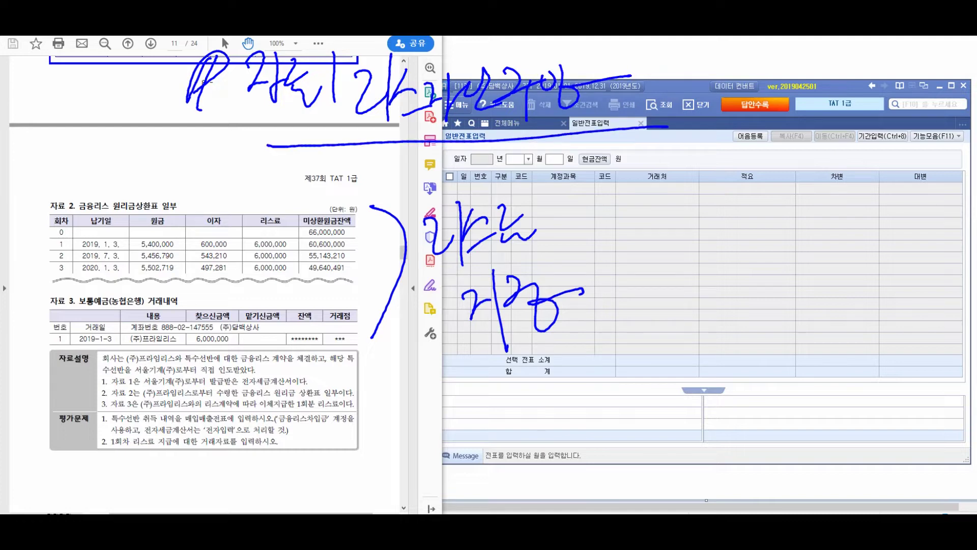
{"action": "mouse_move", "coordinate": [509, 173]}
{"action": "left_mouse_down"}
{"action": "mouse_move", "coordinate": [634, 330]}
{"action": "mouse_move", "coordinate": [423, 206]}
{"action": "mouse_move", "coordinate": [262, 214]}
{"action": "mouse_move", "coordinate": [290, 233]}
{"action": "left_mouse_up"}
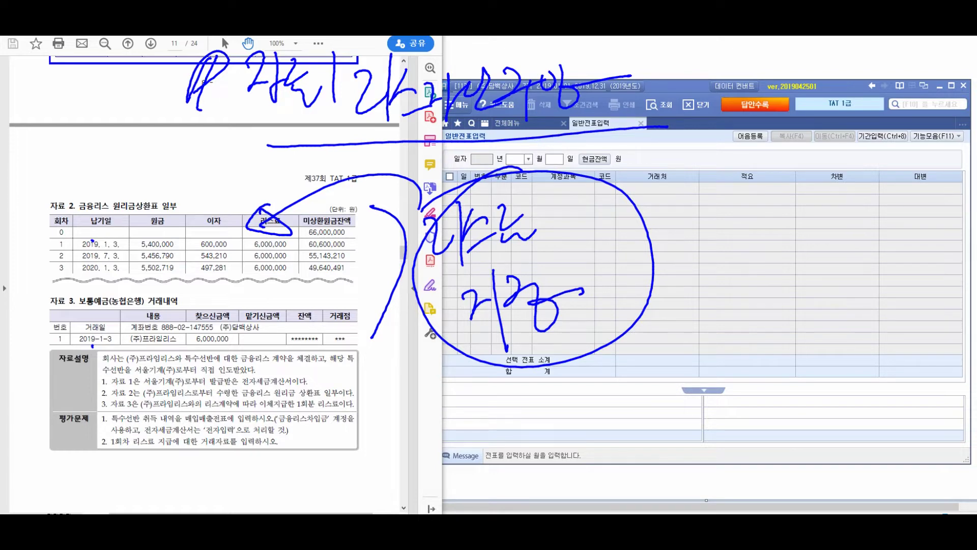
{"action": "mouse_move", "coordinate": [141, 406]}
{"action": "left_mouse_down"}
{"action": "mouse_move", "coordinate": [126, 415]}
{"action": "mouse_move", "coordinate": [153, 411]}
{"action": "mouse_move", "coordinate": [188, 380]}
{"action": "left_mouse_up"}
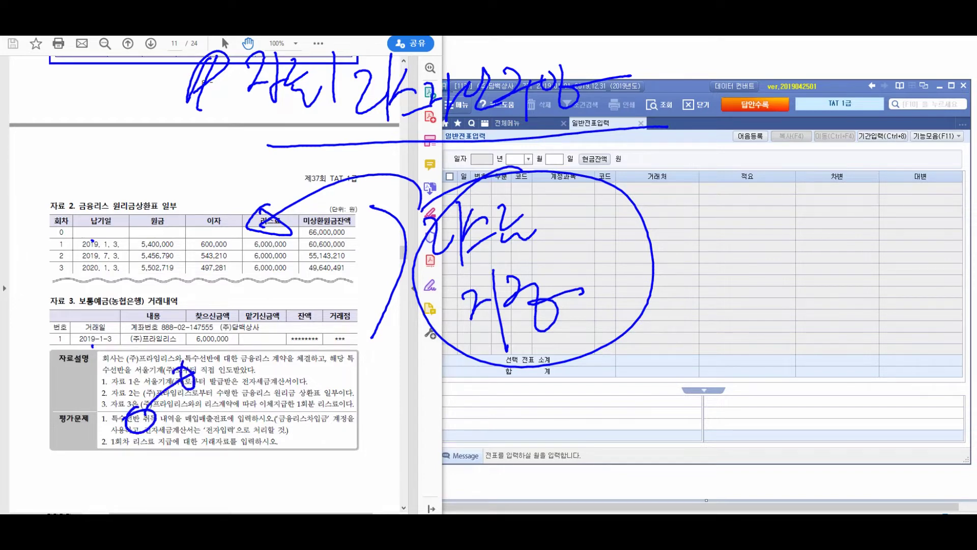
{"action": "mouse_move", "coordinate": [84, 337]}
{"action": "left_mouse_down"}
{"action": "mouse_move", "coordinate": [150, 305]}
{"action": "mouse_move", "coordinate": [169, 321]}
{"action": "mouse_move", "coordinate": [194, 321]}
{"action": "mouse_move", "coordinate": [198, 292]}
{"action": "mouse_move", "coordinate": [213, 288]}
{"action": "left_mouse_up"}
{"action": "mouse_move", "coordinate": [201, 320]}
{"action": "left_mouse_down"}
{"action": "mouse_move", "coordinate": [231, 290]}
{"action": "mouse_move", "coordinate": [259, 318]}
{"action": "left_mouse_up"}
{"action": "left_click_drag", "start_coordinate": [89, 377], "coordinate": [283, 319]}
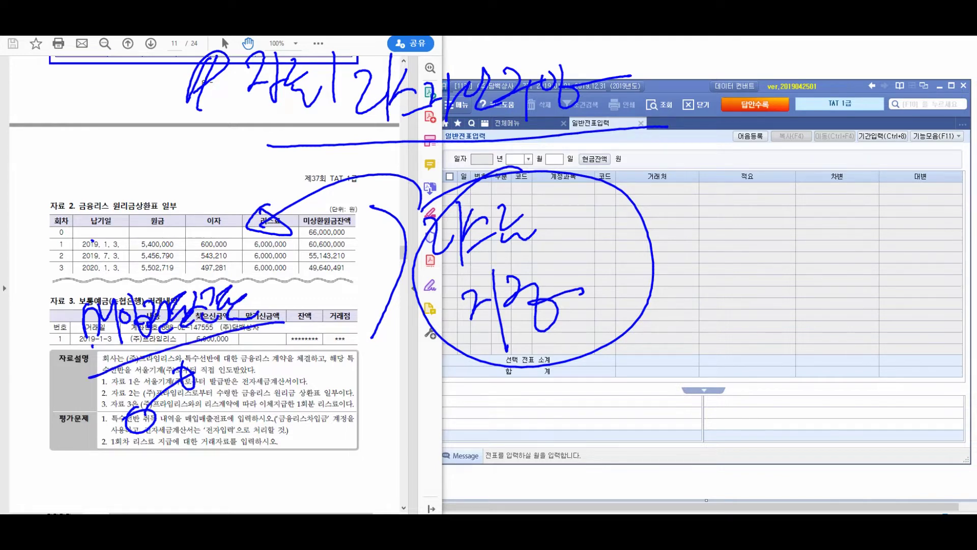
{"action": "mouse_move", "coordinate": [140, 471]}
{"action": "left_mouse_down"}
{"action": "mouse_move", "coordinate": [468, 442]}
{"action": "mouse_move", "coordinate": [451, 448]}
{"action": "left_mouse_up"}
{"action": "left_click_drag", "start_coordinate": [498, 423], "coordinate": [518, 442]}
{"action": "left_click_drag", "start_coordinate": [521, 413], "coordinate": [530, 474]}
{"action": "mouse_move", "coordinate": [547, 420]}
{"action": "left_mouse_down"}
{"action": "mouse_move", "coordinate": [567, 452]}
{"action": "mouse_move", "coordinate": [586, 448]}
{"action": "left_mouse_up"}
{"action": "mouse_move", "coordinate": [586, 413]}
{"action": "left_mouse_down"}
{"action": "mouse_move", "coordinate": [615, 446]}
{"action": "mouse_move", "coordinate": [637, 448]}
{"action": "left_mouse_up"}
{"action": "mouse_move", "coordinate": [655, 407]}
{"action": "left_mouse_down"}
{"action": "mouse_move", "coordinate": [666, 402]}
{"action": "mouse_move", "coordinate": [695, 425]}
{"action": "left_mouse_up"}
{"action": "mouse_move", "coordinate": [692, 386]}
{"action": "left_mouse_down"}
{"action": "mouse_move", "coordinate": [749, 420]}
{"action": "mouse_move", "coordinate": [781, 383]}
{"action": "mouse_move", "coordinate": [779, 410]}
{"action": "mouse_move", "coordinate": [827, 392]}
{"action": "mouse_move", "coordinate": [852, 435]}
{"action": "left_mouse_up"}
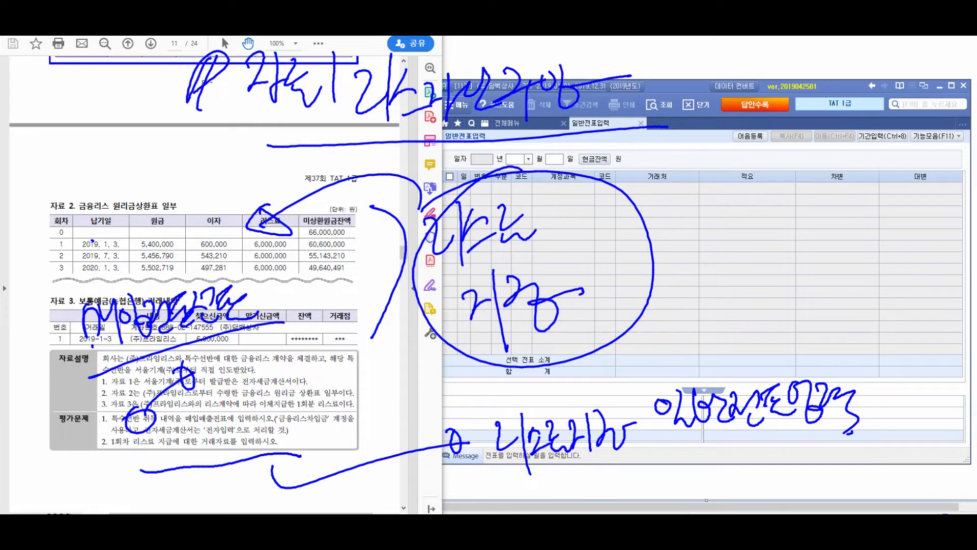
{"action": "key", "text": "Escape"}
Step: Open the purchase/sales voucher entry screen (매입매출전표입력) beside the tax invoice and set the voucher date to January 3
{"action": "left_click", "coordinate": [508, 123]}
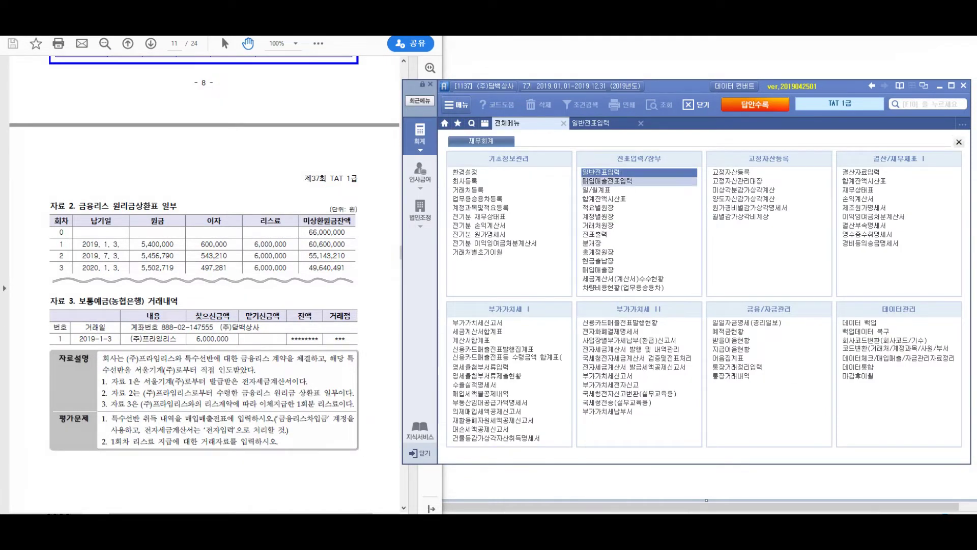
{"action": "key", "text": "alt+Tab"}
{"action": "scroll", "coordinate": [203, 285], "scroll_direction": "up", "scroll_amount": 3}
{"action": "left_click", "coordinate": [607, 181]}
{"action": "scroll", "coordinate": [203, 286], "scroll_direction": "up", "scroll_amount": 2}
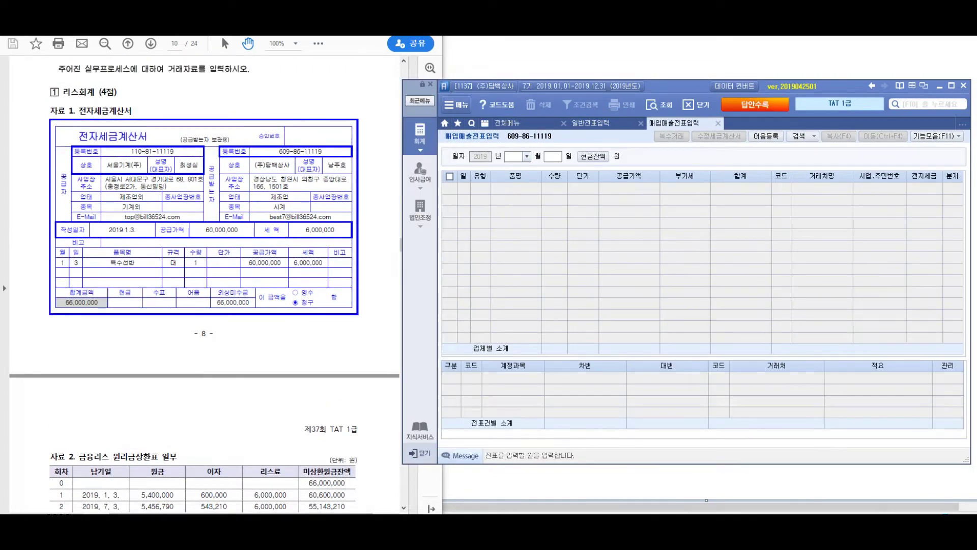
{"action": "type", "text": "01"}
{"action": "key", "text": "Return"}
{"action": "type", "text": "03"}
{"action": "key", "text": "Return"}
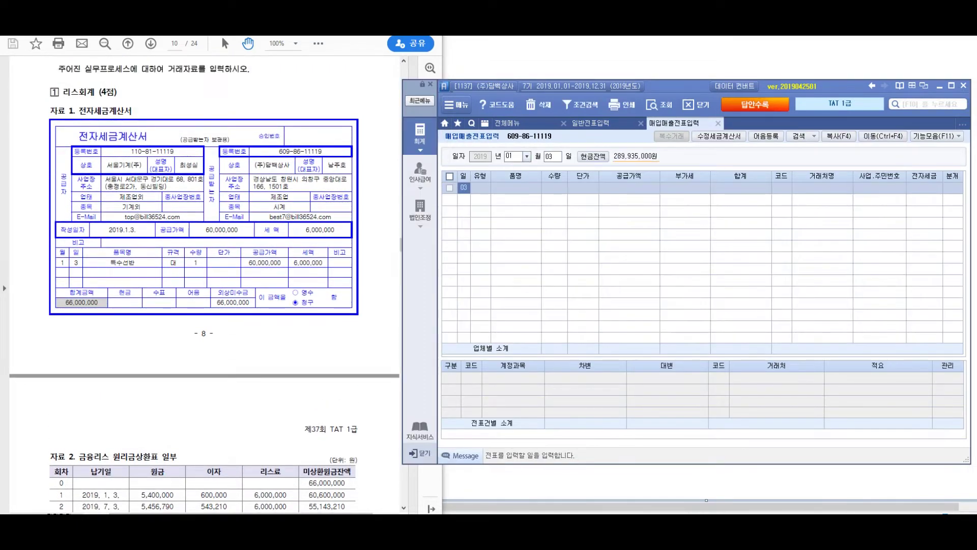
Step: Enter a taxable purchase (매입 과세) line for 특수선반 with a supply amount of 60,000,000
{"action": "type", "text": "11"}
{"action": "key", "text": "Return"}
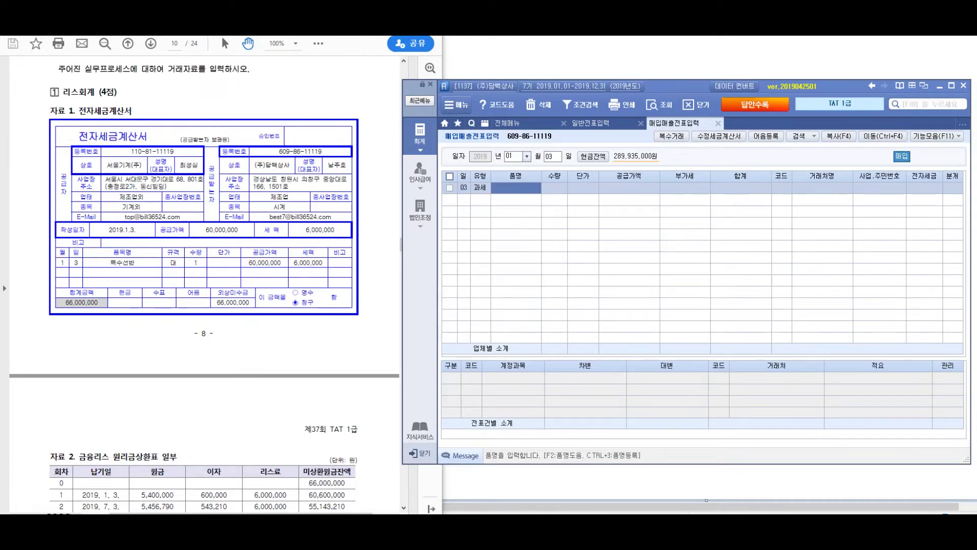
{"action": "type", "text": "특수선반"}
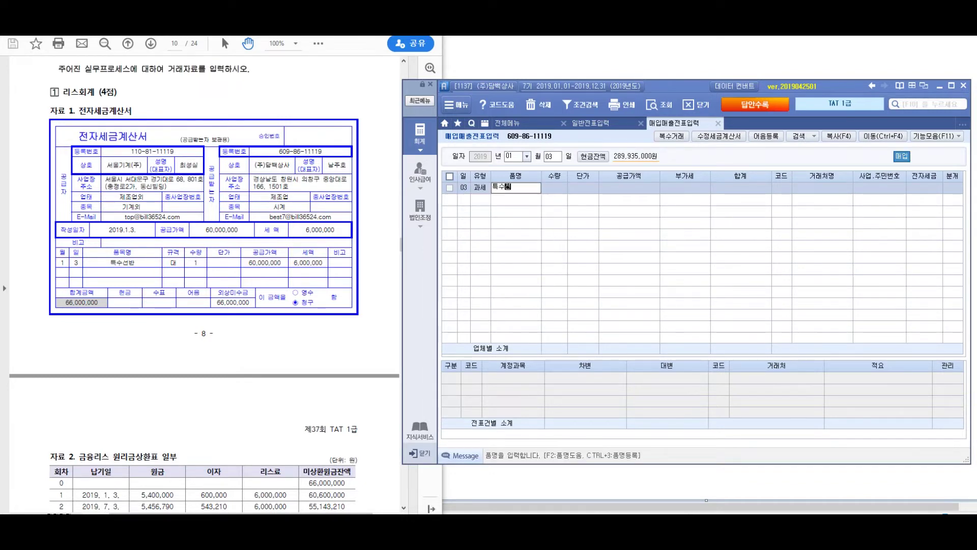
{"action": "key", "text": "Return"}
{"action": "key", "text": "Return"}
{"action": "key", "text": "Return"}
{"action": "type", "text": "60000000"}
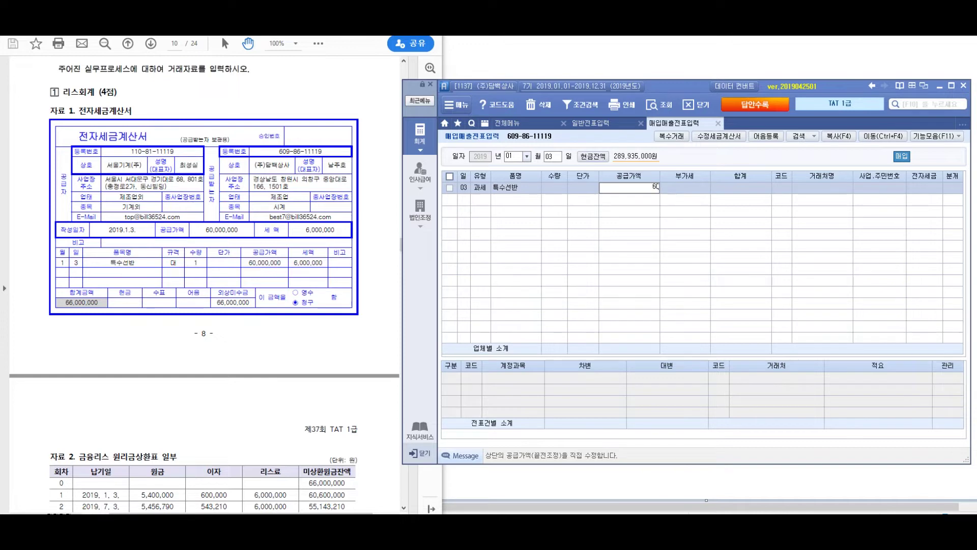
{"action": "key", "text": "Return"}
{"action": "key", "text": "Return"}
{"action": "key", "text": "Return"}
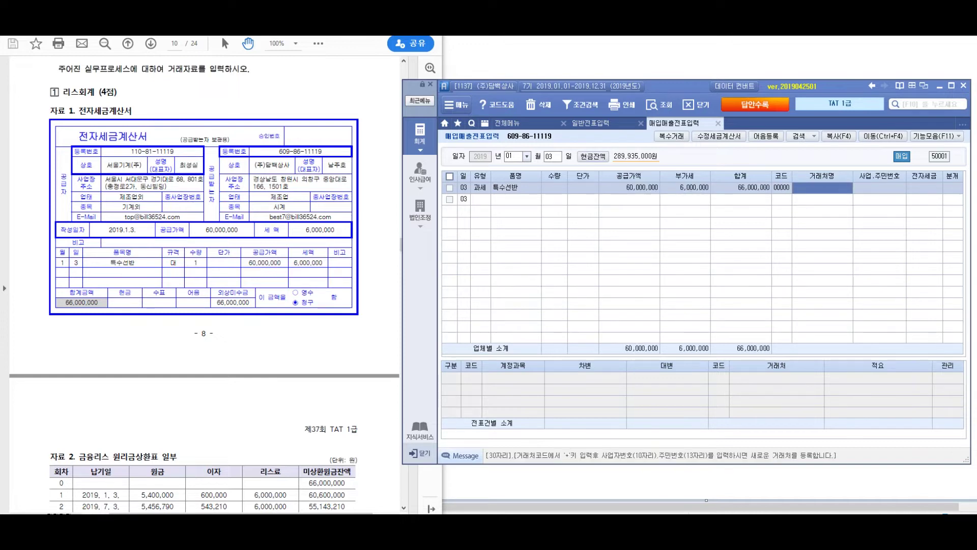
{"action": "type", "text": "("}
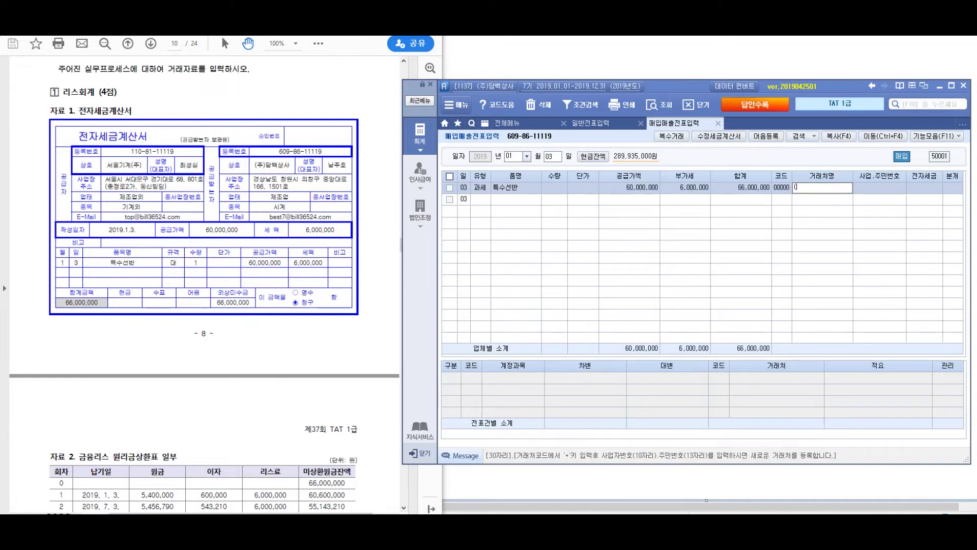
{"action": "type", "text": "주)서울기계"}
{"action": "key", "text": "Return"}
{"action": "key", "text": "Tab"}
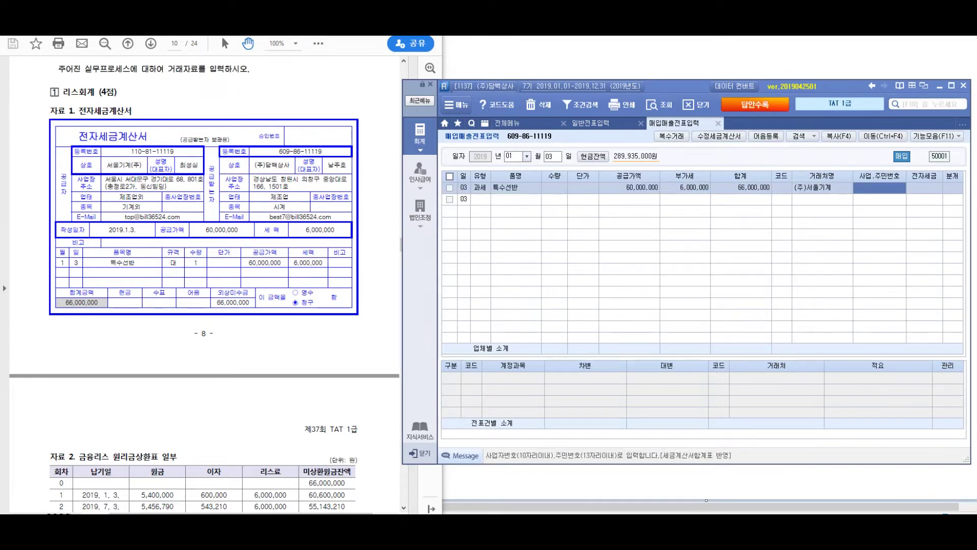
Step: Check the supplier on the tax invoice, look up 서울 in the customer codes and assign 서울기계(주) to the line
{"action": "key", "text": "shift+Tab"}
{"action": "key", "text": "shift+Tab"}
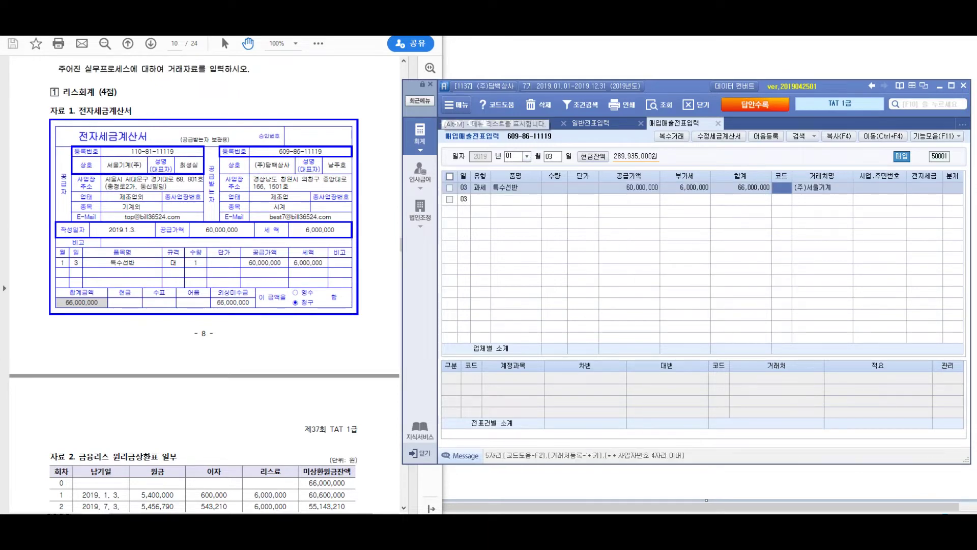
{"action": "left_click", "coordinate": [222, 36]}
{"action": "scroll", "coordinate": [221, 36], "scroll_direction": "up", "scroll_amount": 3}
{"action": "scroll", "coordinate": [221, 36], "scroll_direction": "up", "scroll_amount": 1}
{"action": "scroll", "coordinate": [222, 36], "scroll_direction": "down", "scroll_amount": 3}
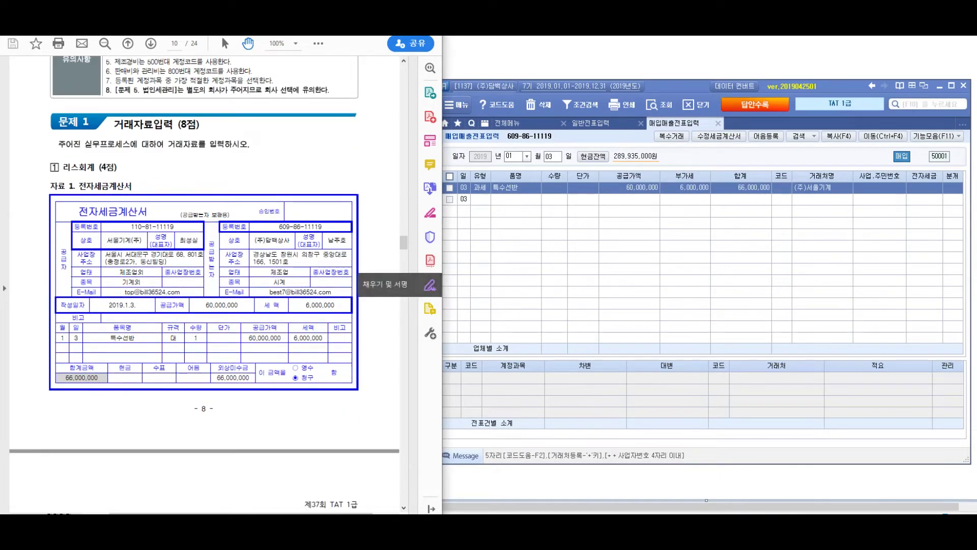
{"action": "key", "text": "alt+Tab"}
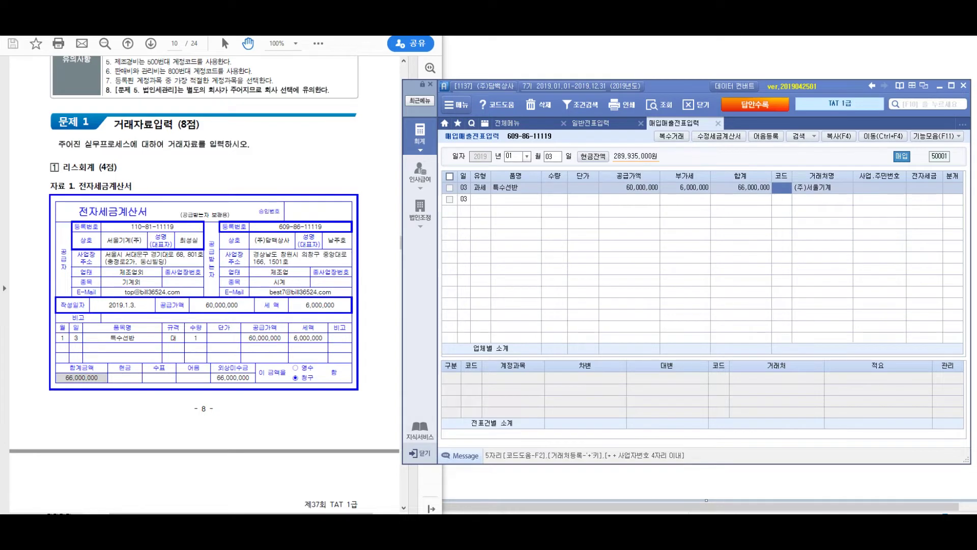
{"action": "key", "text": "F2"}
{"action": "type", "text": "서울"}
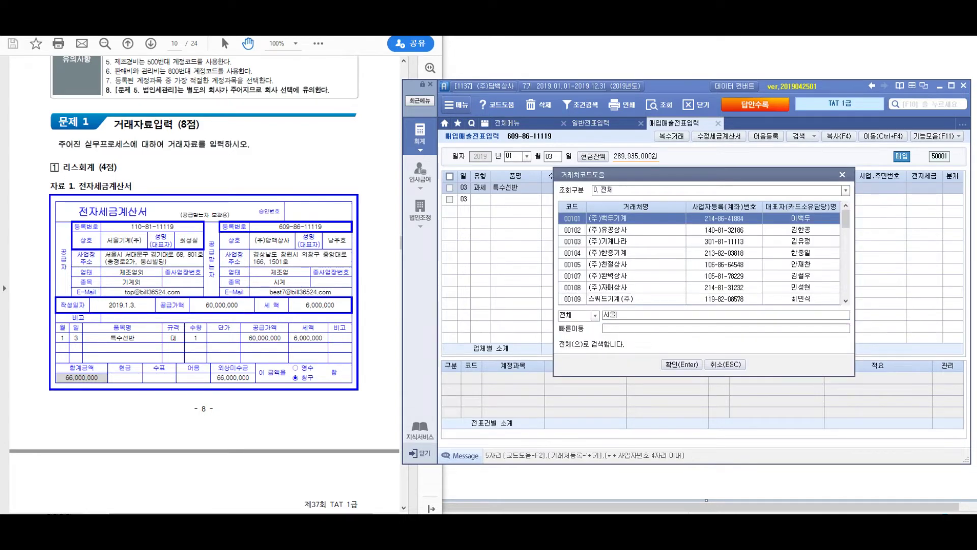
{"action": "key", "text": "Return"}
{"action": "key", "text": "Return"}
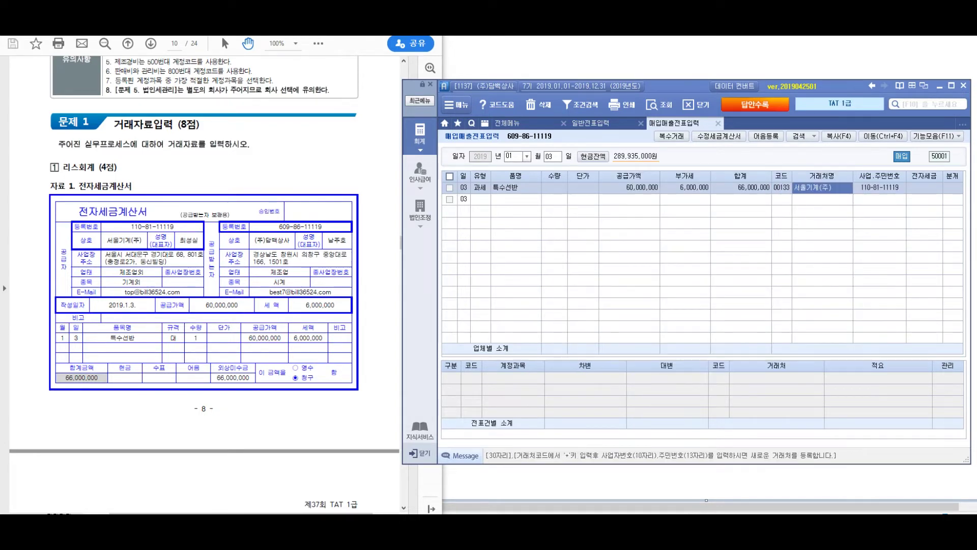
Step: Mark the purchase's electronic tax invoice as 전자입력 and set its journal type to 혼합
{"action": "key", "text": "Return"}
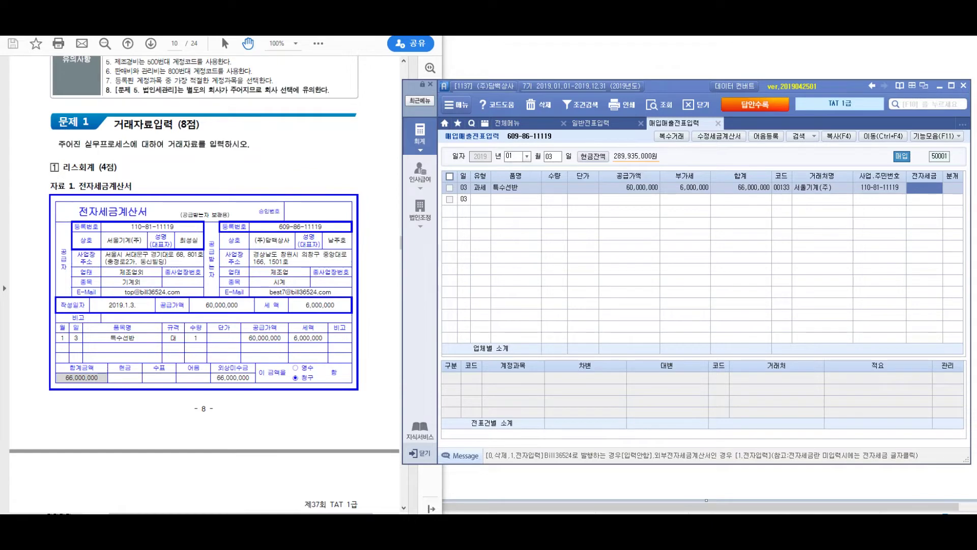
{"action": "type", "text": "1"}
{"action": "key", "text": "Return"}
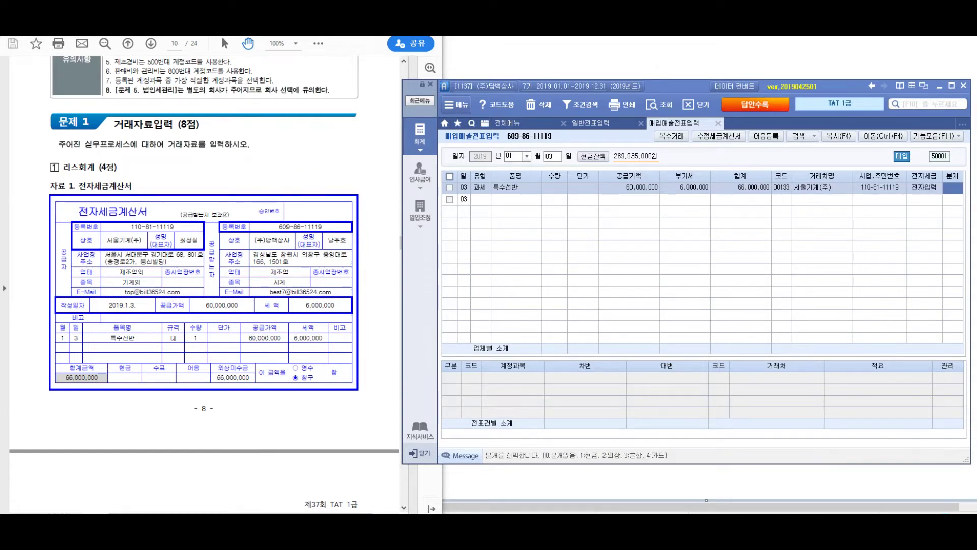
{"action": "type", "text": "3"}
{"action": "key", "text": "Return"}
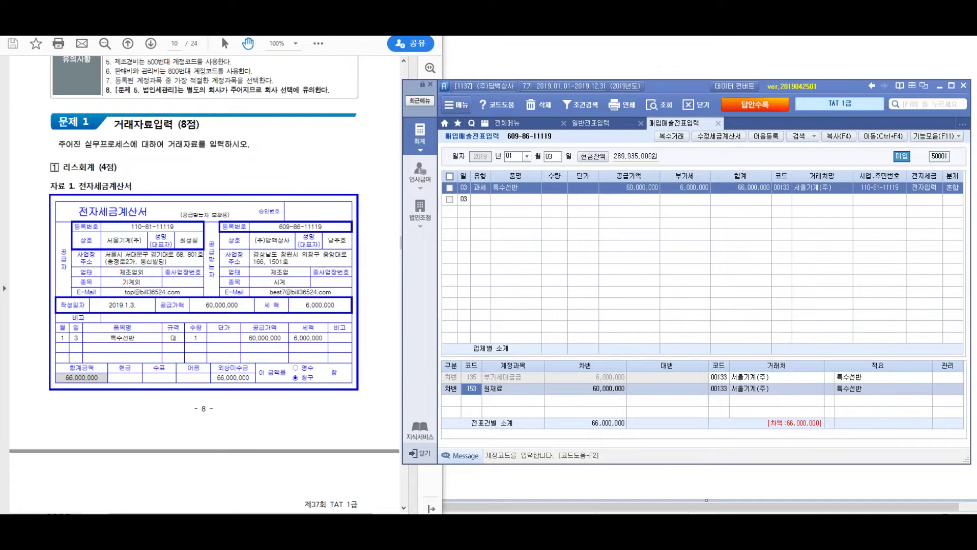
Step: Set the account of the 60,000,000 debit line to 206 기계장치
{"action": "type", "text": "206"}
{"action": "key", "text": "Return"}
{"action": "key", "text": "Return"}
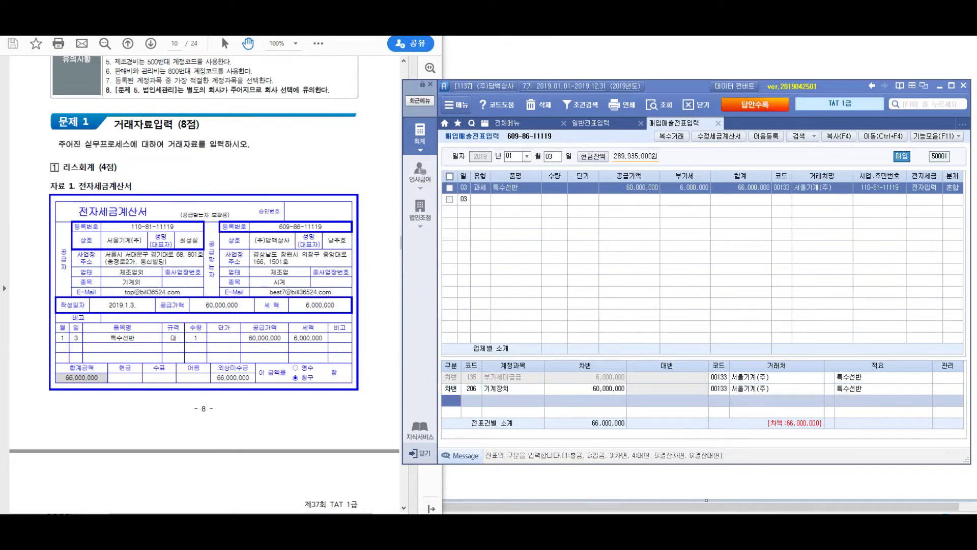
Step: Add a credit line of 66,000,000 on account 274 금융리스차입금 to the 특수선반 purchase journal, following the lease documents
{"action": "type", "text": "4"}
{"action": "key", "text": "Return"}
{"action": "key", "text": "alt+Tab"}
{"action": "scroll", "coordinate": [204, 285], "scroll_direction": "down", "scroll_amount": 4}
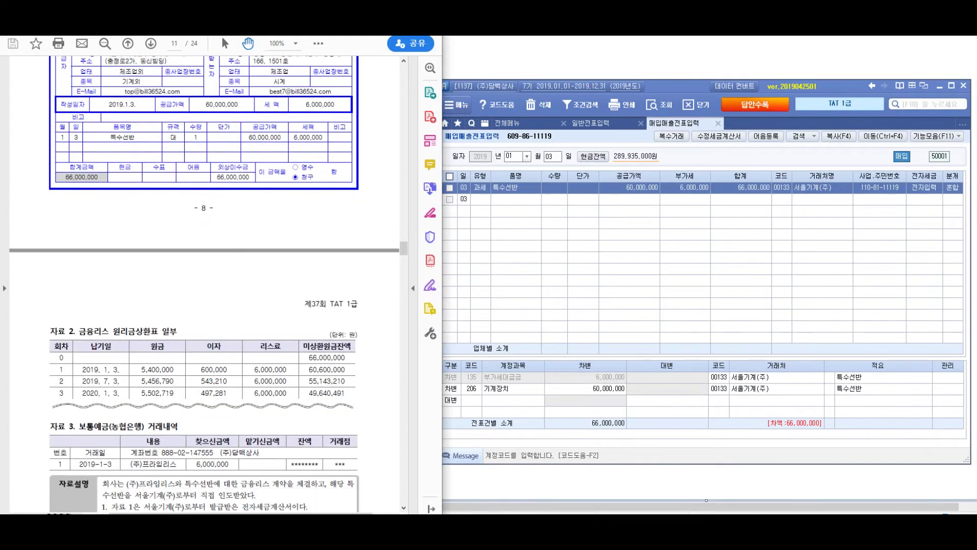
{"action": "scroll", "coordinate": [203, 285], "scroll_direction": "down", "scroll_amount": 3}
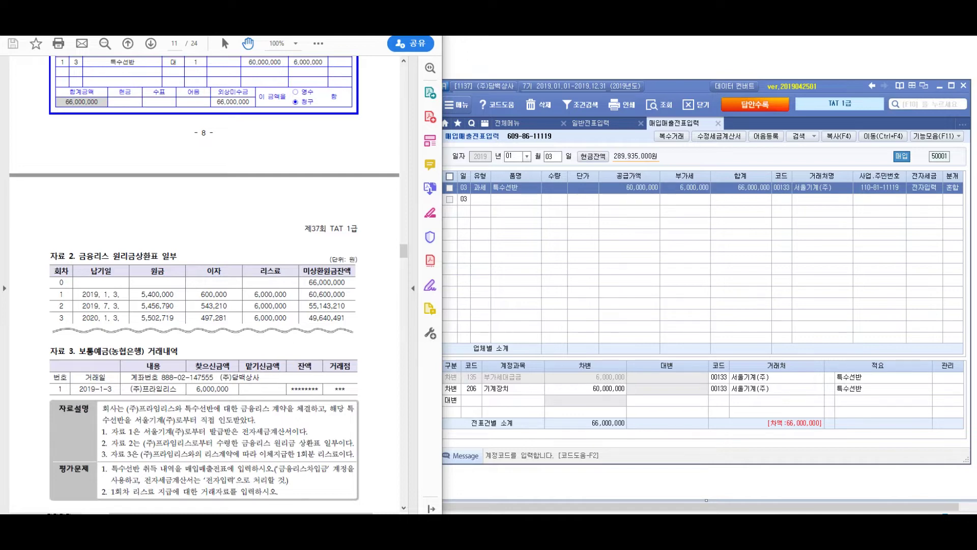
{"action": "left_click", "coordinate": [471, 400]}
{"action": "key", "text": "F2"}
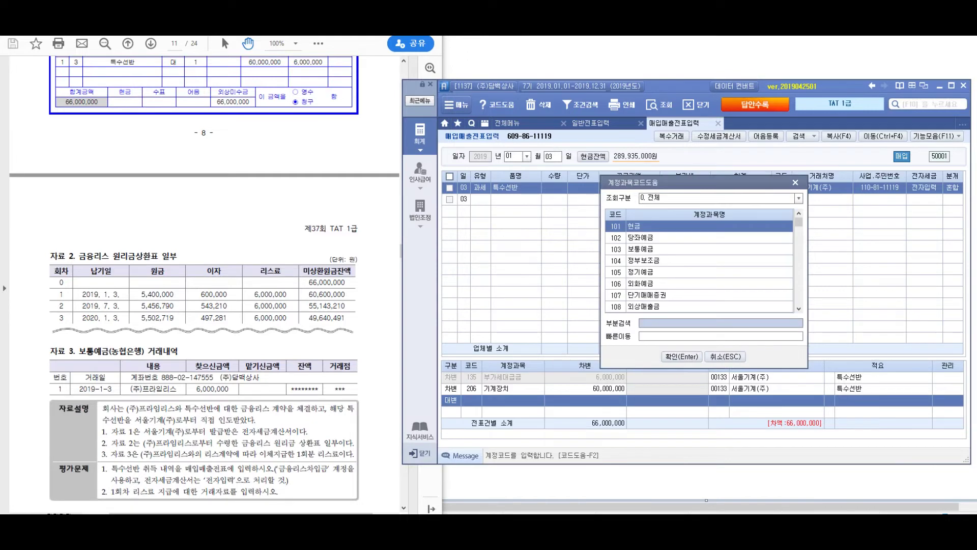
{"action": "type", "text": "금융리"}
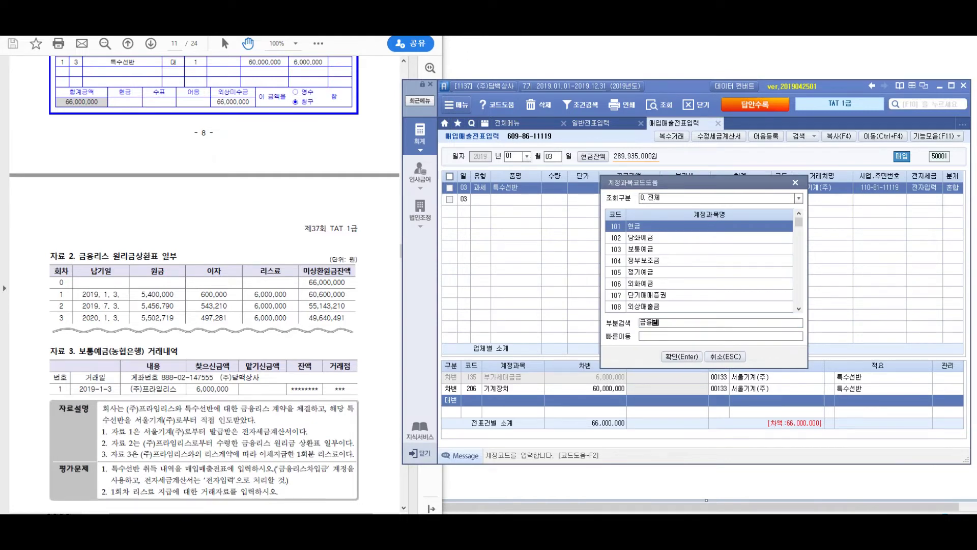
{"action": "key", "text": "Return"}
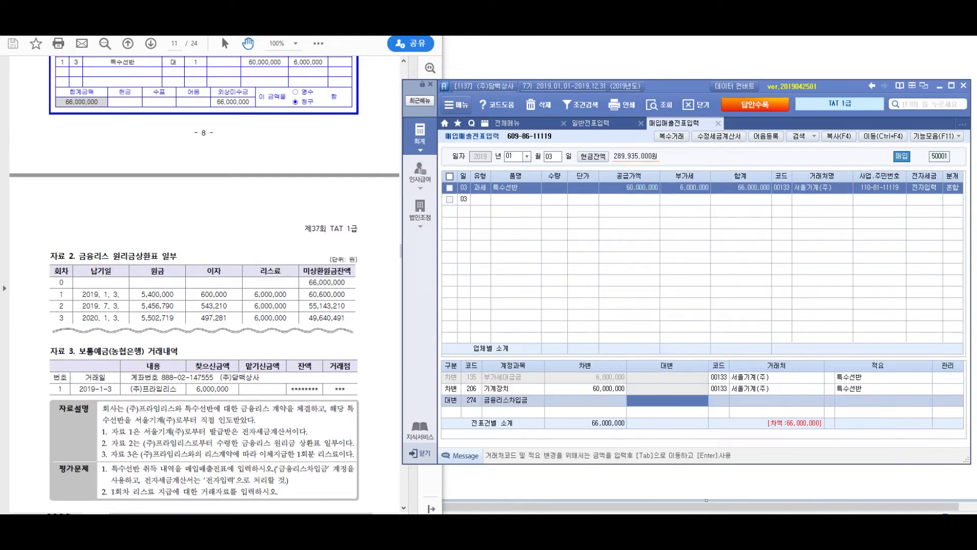
{"action": "type", "text": "66000000"}
{"action": "key", "text": "Return"}
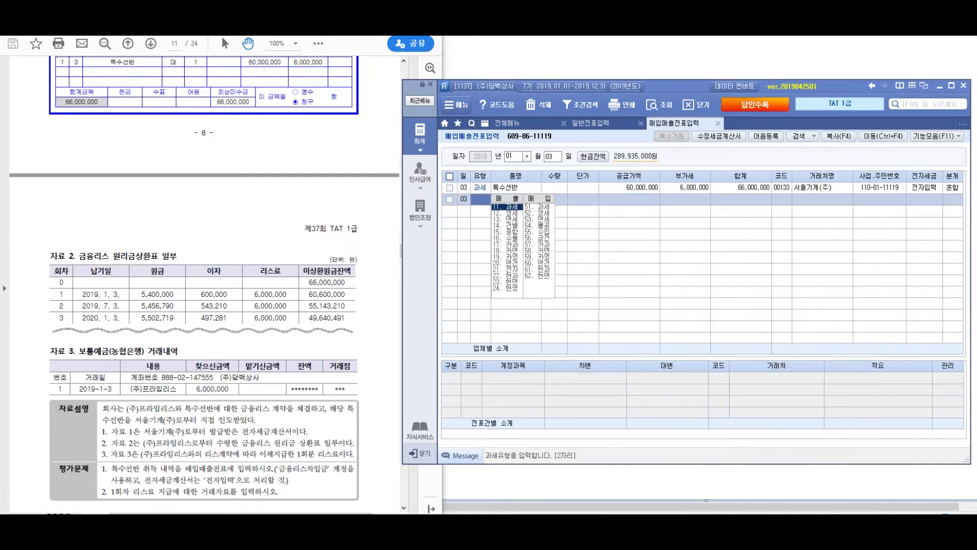
{"action": "left_click", "coordinate": [630, 187]}
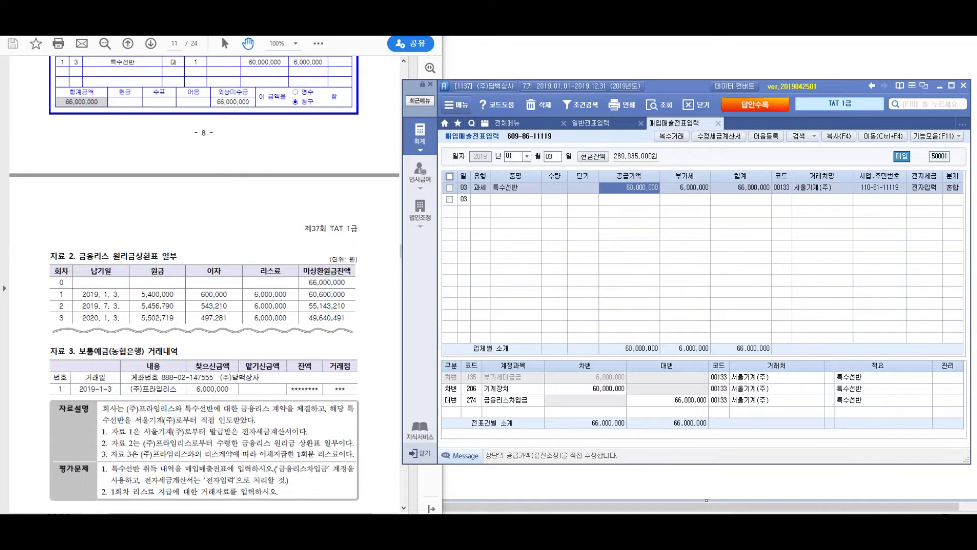
Step: Open general voucher entry (일반전표입력) for January 3
{"action": "left_click", "coordinate": [591, 123]}
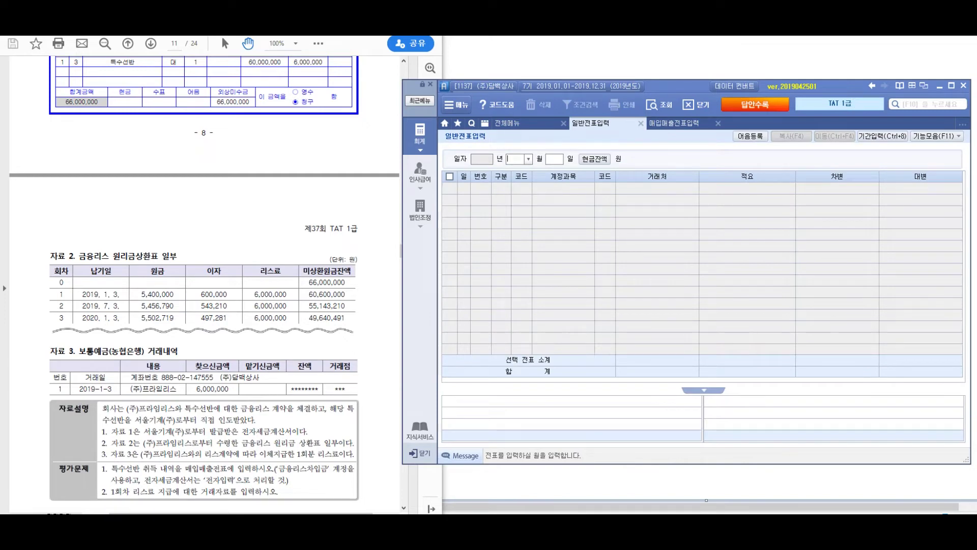
{"action": "type", "text": "01"}
{"action": "key", "text": "Return"}
{"action": "type", "text": "03"}
{"action": "key", "text": "Return"}
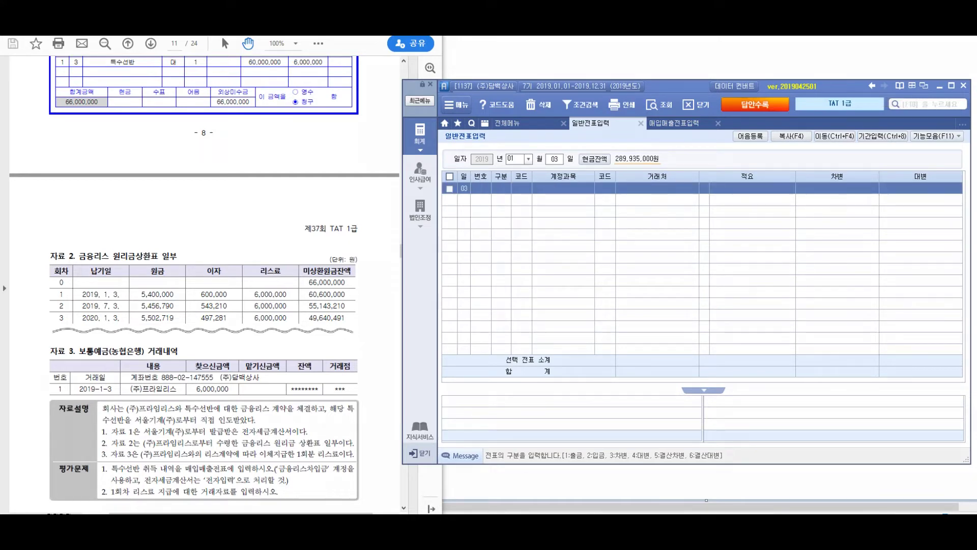
{"action": "mouse_move", "coordinate": [77, 282]}
{"action": "left_mouse_down"}
{"action": "mouse_move", "coordinate": [51, 295]}
{"action": "mouse_move", "coordinate": [76, 278]}
{"action": "left_mouse_up"}
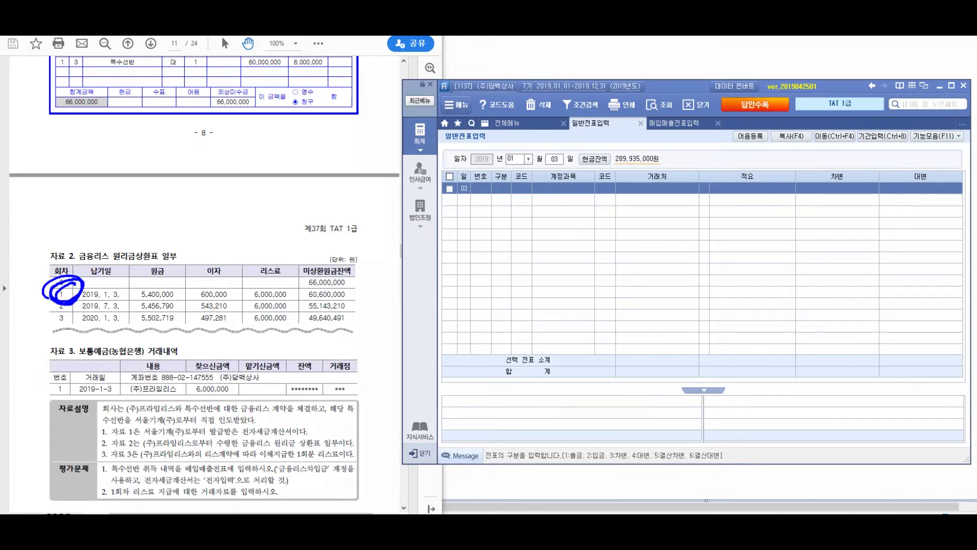
{"action": "mouse_move", "coordinate": [132, 247]}
{"action": "left_mouse_down"}
{"action": "mouse_move", "coordinate": [193, 187]}
{"action": "mouse_move", "coordinate": [182, 203]}
{"action": "left_mouse_up"}
{"action": "left_click_drag", "start_coordinate": [125, 145], "coordinate": [159, 178]}
{"action": "mouse_move", "coordinate": [167, 136]}
{"action": "left_mouse_down"}
{"action": "mouse_move", "coordinate": [183, 159]}
{"action": "mouse_move", "coordinate": [198, 153]}
{"action": "mouse_move", "coordinate": [208, 127]}
{"action": "mouse_move", "coordinate": [220, 162]}
{"action": "mouse_move", "coordinate": [189, 153]}
{"action": "mouse_move", "coordinate": [197, 132]}
{"action": "left_mouse_up"}
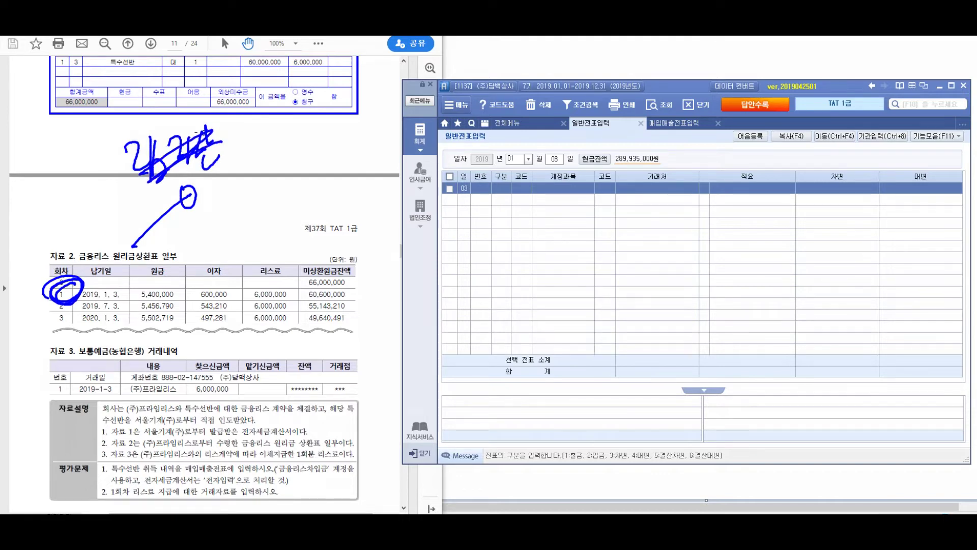
{"action": "key", "text": "Escape"}
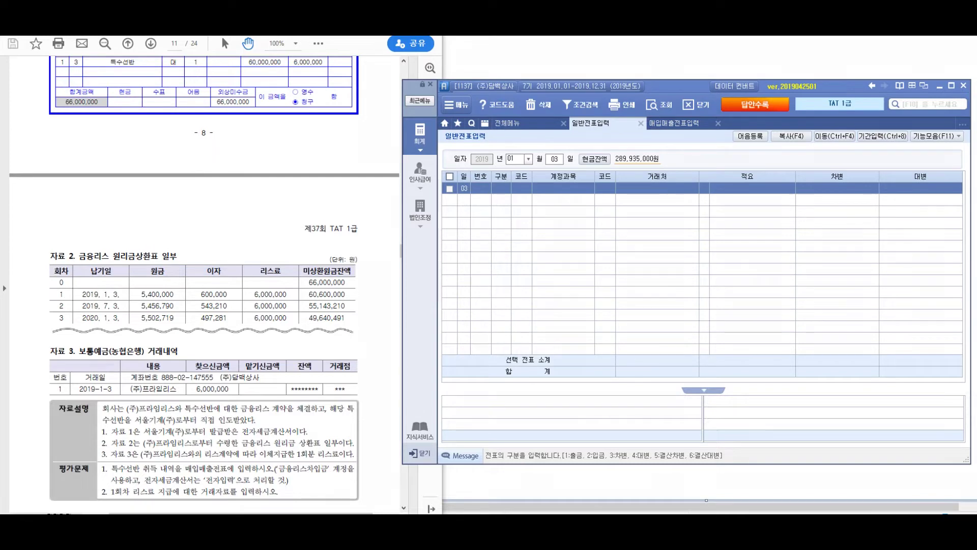
{"action": "left_click_drag", "start_coordinate": [147, 257], "coordinate": [200, 202]}
{"action": "mouse_move", "coordinate": [241, 103]}
{"action": "left_mouse_down"}
{"action": "mouse_move", "coordinate": [273, 116]}
{"action": "mouse_move", "coordinate": [281, 140]}
{"action": "mouse_move", "coordinate": [333, 94]}
{"action": "left_mouse_up"}
{"action": "mouse_move", "coordinate": [312, 116]}
{"action": "left_mouse_down"}
{"action": "mouse_move", "coordinate": [320, 128]}
{"action": "mouse_move", "coordinate": [347, 109]}
{"action": "mouse_move", "coordinate": [367, 114]}
{"action": "mouse_move", "coordinate": [367, 131]}
{"action": "left_mouse_up"}
{"action": "mouse_move", "coordinate": [376, 92]}
{"action": "left_mouse_down"}
{"action": "mouse_move", "coordinate": [392, 117]}
{"action": "mouse_move", "coordinate": [470, 110]}
{"action": "left_mouse_up"}
{"action": "left_click_drag", "start_coordinate": [281, 169], "coordinate": [473, 110]}
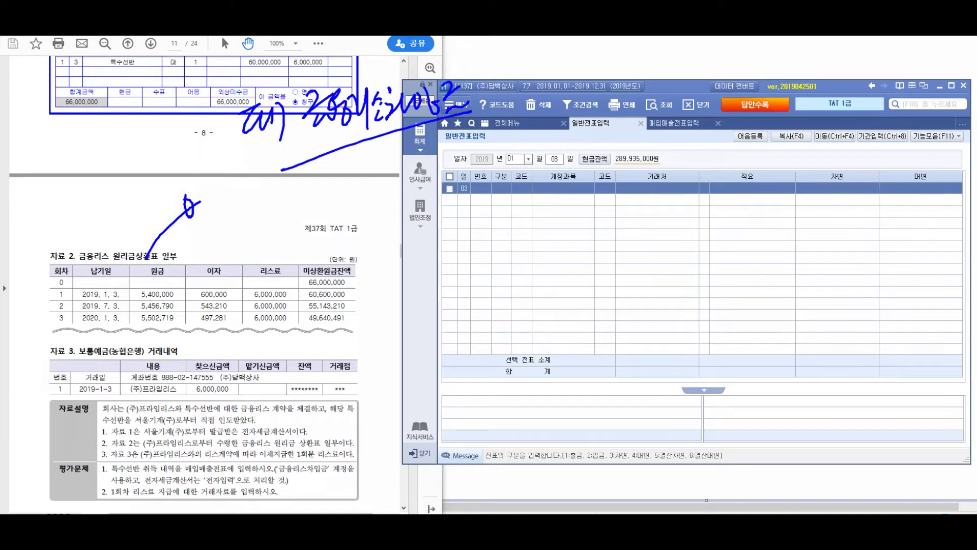
{"action": "mouse_move", "coordinate": [281, 180]}
{"action": "left_mouse_down"}
{"action": "mouse_move", "coordinate": [250, 224]}
{"action": "mouse_move", "coordinate": [254, 206]}
{"action": "left_mouse_up"}
{"action": "mouse_move", "coordinate": [202, 237]}
{"action": "left_mouse_down"}
{"action": "mouse_move", "coordinate": [207, 264]}
{"action": "mouse_move", "coordinate": [222, 258]}
{"action": "left_mouse_up"}
{"action": "mouse_move", "coordinate": [221, 238]}
{"action": "left_mouse_down"}
{"action": "mouse_move", "coordinate": [234, 257]}
{"action": "mouse_move", "coordinate": [229, 271]}
{"action": "left_mouse_up"}
{"action": "mouse_move", "coordinate": [252, 235]}
{"action": "left_mouse_down"}
{"action": "mouse_move", "coordinate": [264, 257]}
{"action": "mouse_move", "coordinate": [277, 246]}
{"action": "left_mouse_up"}
{"action": "mouse_move", "coordinate": [269, 225]}
{"action": "left_mouse_down"}
{"action": "mouse_move", "coordinate": [291, 249]}
{"action": "mouse_move", "coordinate": [321, 254]}
{"action": "mouse_move", "coordinate": [364, 236]}
{"action": "mouse_move", "coordinate": [393, 242]}
{"action": "left_mouse_up"}
{"action": "left_click_drag", "start_coordinate": [396, 198], "coordinate": [418, 219]}
{"action": "mouse_move", "coordinate": [403, 213]}
{"action": "left_mouse_down"}
{"action": "mouse_move", "coordinate": [427, 228]}
{"action": "mouse_move", "coordinate": [428, 219]}
{"action": "left_mouse_up"}
{"action": "mouse_move", "coordinate": [161, 250]}
{"action": "left_mouse_down"}
{"action": "mouse_move", "coordinate": [133, 279]}
{"action": "mouse_move", "coordinate": [169, 252]}
{"action": "left_mouse_up"}
{"action": "left_click_drag", "start_coordinate": [191, 306], "coordinate": [243, 303]}
{"action": "mouse_move", "coordinate": [220, 315]}
{"action": "left_mouse_down"}
{"action": "mouse_move", "coordinate": [217, 366]}
{"action": "mouse_move", "coordinate": [238, 380]}
{"action": "left_mouse_up"}
{"action": "mouse_move", "coordinate": [250, 360]}
{"action": "left_mouse_down"}
{"action": "mouse_move", "coordinate": [243, 377]}
{"action": "mouse_move", "coordinate": [254, 362]}
{"action": "mouse_move", "coordinate": [288, 364]}
{"action": "mouse_move", "coordinate": [374, 392]}
{"action": "left_mouse_up"}
{"action": "mouse_move", "coordinate": [376, 357]}
{"action": "left_mouse_down"}
{"action": "mouse_move", "coordinate": [381, 379]}
{"action": "mouse_move", "coordinate": [397, 376]}
{"action": "left_mouse_up"}
{"action": "left_click_drag", "start_coordinate": [393, 381], "coordinate": [392, 392]}
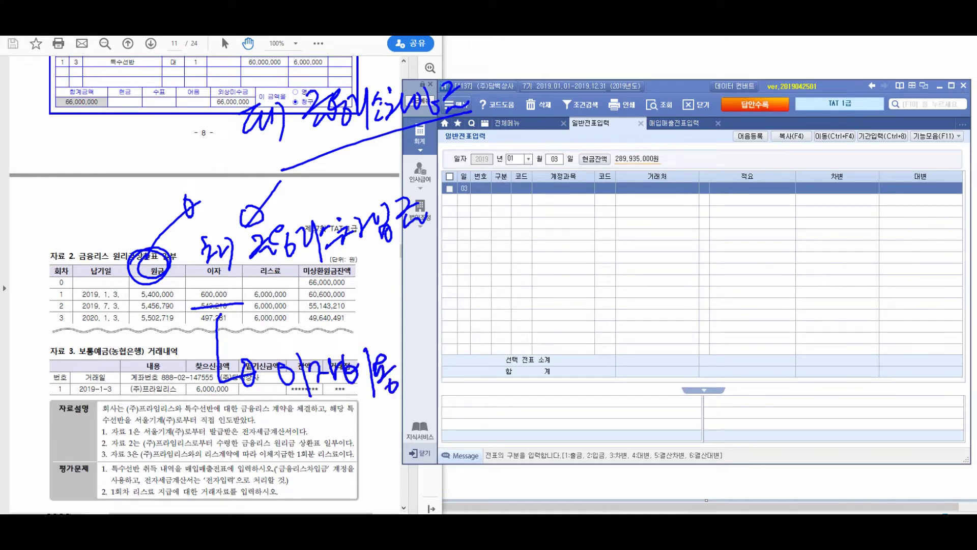
{"action": "mouse_move", "coordinate": [163, 346]}
{"action": "left_mouse_down"}
{"action": "mouse_move", "coordinate": [142, 402]}
{"action": "mouse_move", "coordinate": [170, 351]}
{"action": "left_mouse_up"}
{"action": "mouse_move", "coordinate": [156, 417]}
{"action": "left_mouse_down"}
{"action": "mouse_move", "coordinate": [156, 426]}
{"action": "mouse_move", "coordinate": [244, 466]}
{"action": "mouse_move", "coordinate": [227, 471]}
{"action": "left_mouse_up"}
{"action": "mouse_move", "coordinate": [226, 437]}
{"action": "left_mouse_down"}
{"action": "mouse_move", "coordinate": [226, 416]}
{"action": "mouse_move", "coordinate": [281, 471]}
{"action": "mouse_move", "coordinate": [313, 443]}
{"action": "mouse_move", "coordinate": [336, 448]}
{"action": "mouse_move", "coordinate": [346, 474]}
{"action": "left_mouse_up"}
{"action": "mouse_move", "coordinate": [349, 428]}
{"action": "left_mouse_down"}
{"action": "mouse_move", "coordinate": [371, 463]}
{"action": "mouse_move", "coordinate": [397, 468]}
{"action": "left_mouse_up"}
{"action": "mouse_move", "coordinate": [413, 415]}
{"action": "left_mouse_down"}
{"action": "mouse_move", "coordinate": [415, 451]}
{"action": "mouse_move", "coordinate": [442, 461]}
{"action": "left_mouse_up"}
{"action": "left_click_drag", "start_coordinate": [439, 429], "coordinate": [461, 455]}
{"action": "left_click_drag", "start_coordinate": [458, 413], "coordinate": [461, 483]}
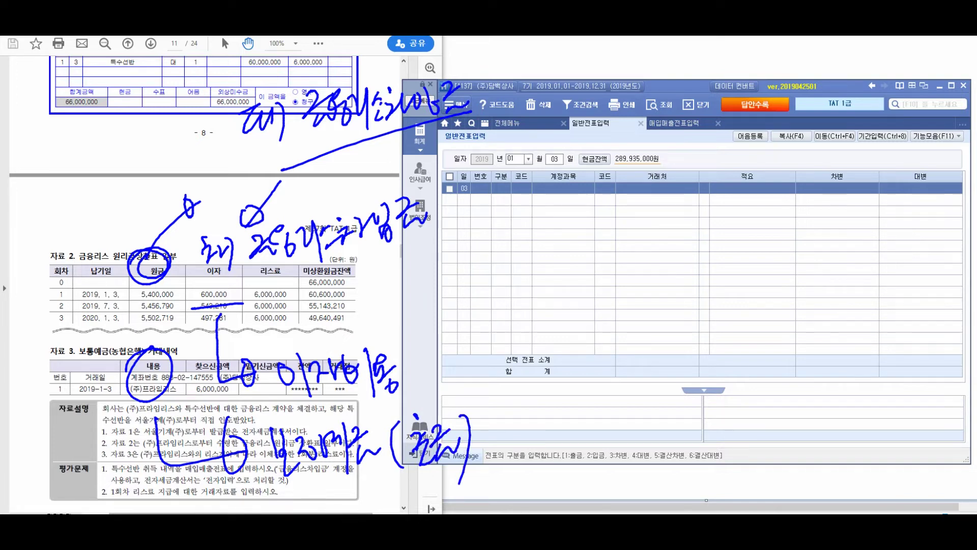
{"action": "key", "text": "Escape"}
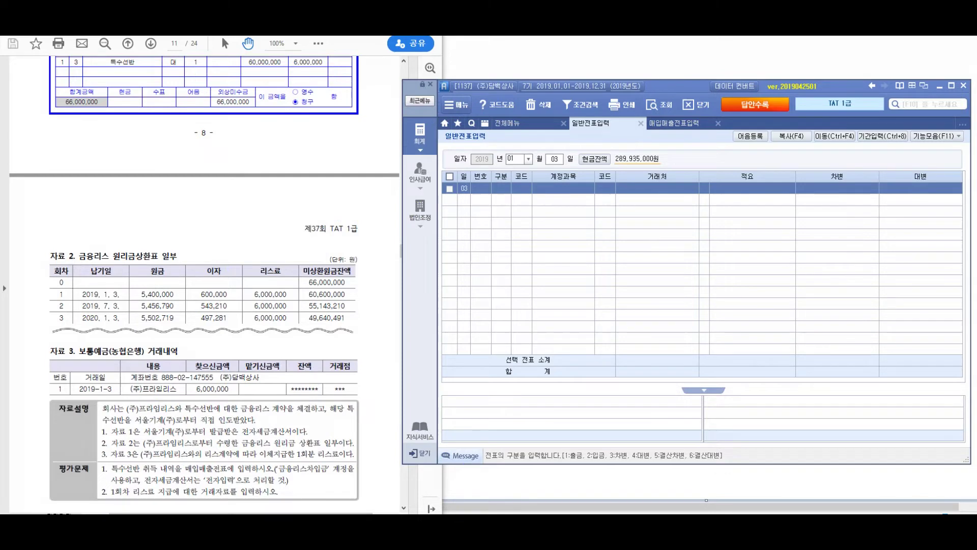
Step: Start a debit (차변) line in the January 3 general voucher with account 274 금융리스차입금
{"action": "key", "text": "3"}
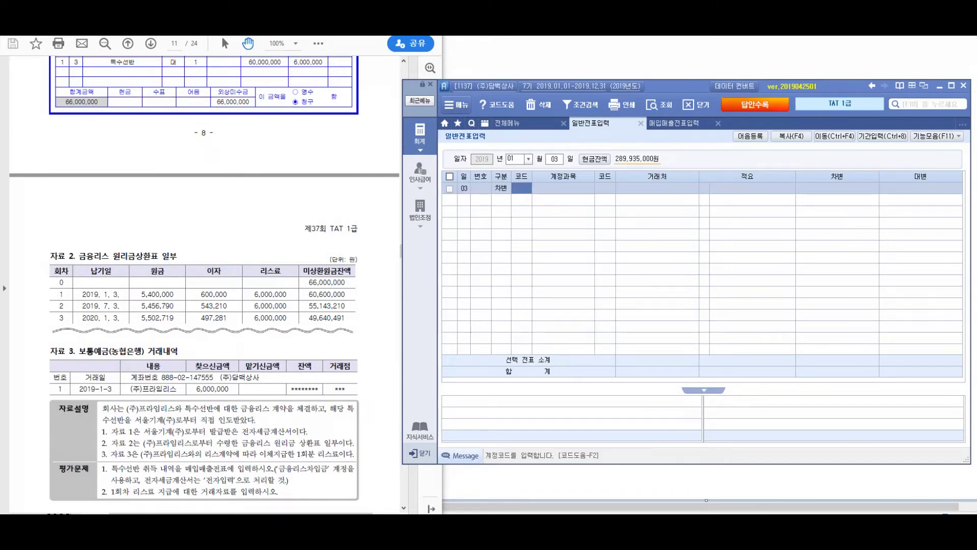
{"action": "key", "text": "F2"}
{"action": "type", "text": "금융리스"}
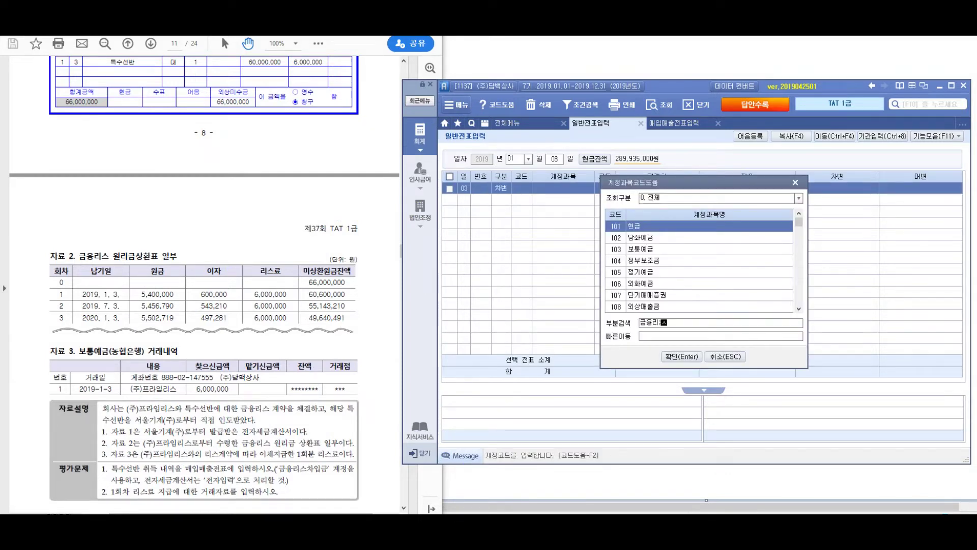
{"action": "key", "text": "Return"}
{"action": "key", "text": "Return"}
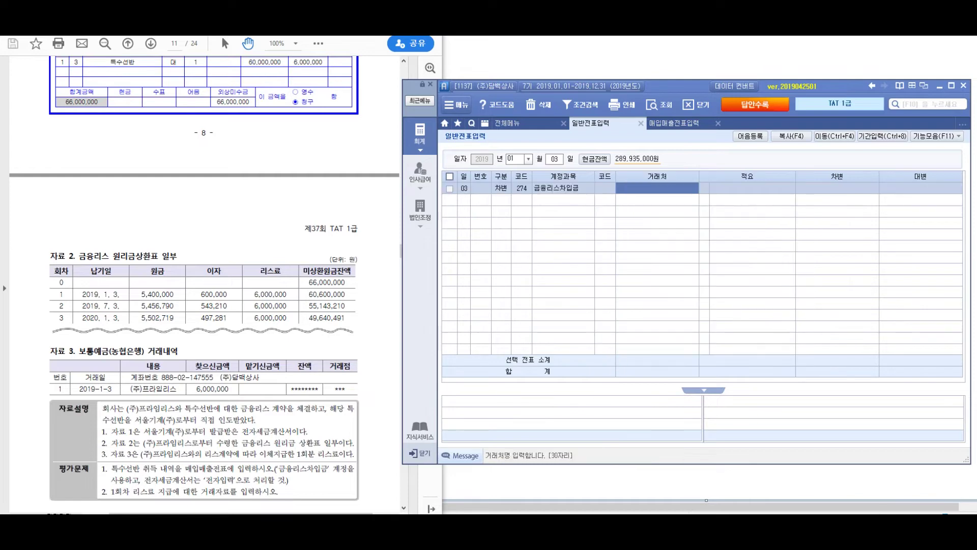
Step: Assign (주)프라임리스 as the trading partner of the 금융리스차입금 line and enter a debit amount of 5,400,000
{"action": "left_click", "coordinate": [605, 188]}
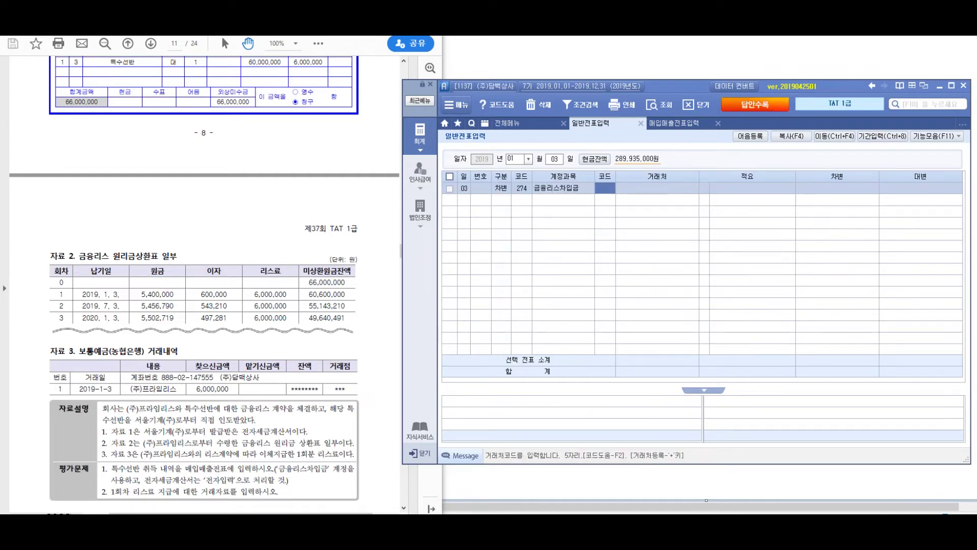
{"action": "type", "text": "00000"}
{"action": "key", "text": "Return"}
{"action": "type", "text": "(주)"}
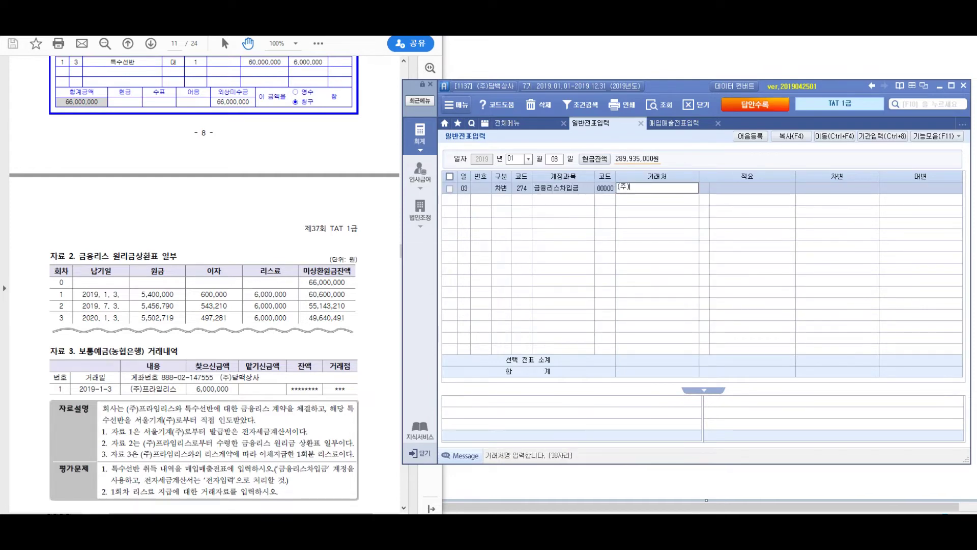
{"action": "type", "text": "프라임리스"}
{"action": "key", "text": "Return"}
{"action": "key", "text": "Return"}
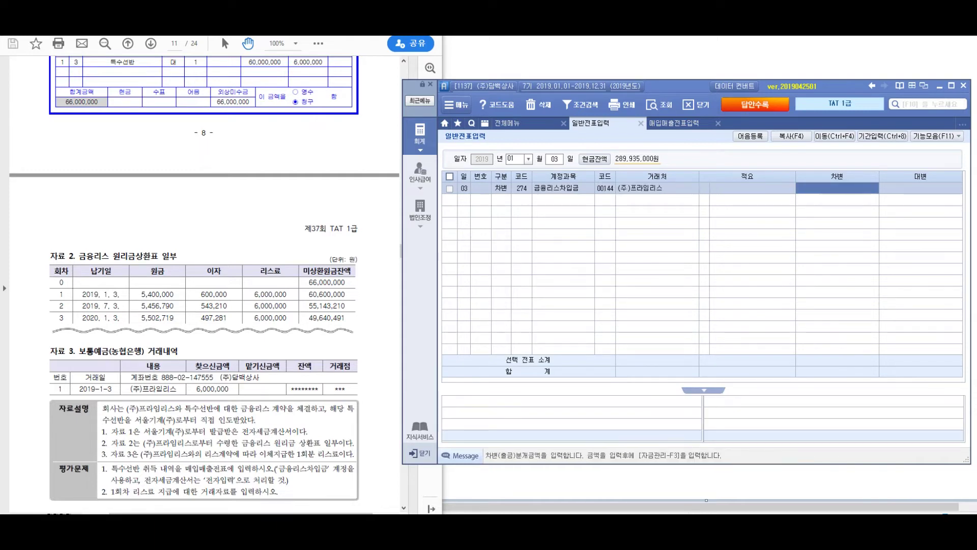
{"action": "type", "text": "5400000"}
{"action": "key", "text": "Return"}
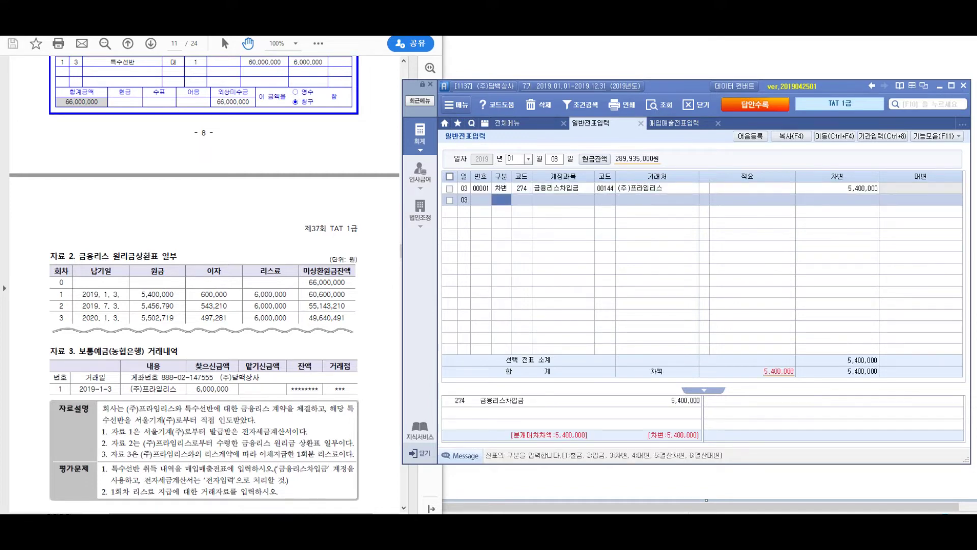
{"action": "type", "text": "4"}
{"action": "key", "text": "Return"}
{"action": "scroll", "coordinate": [204, 285], "scroll_direction": "up", "scroll_amount": 3}
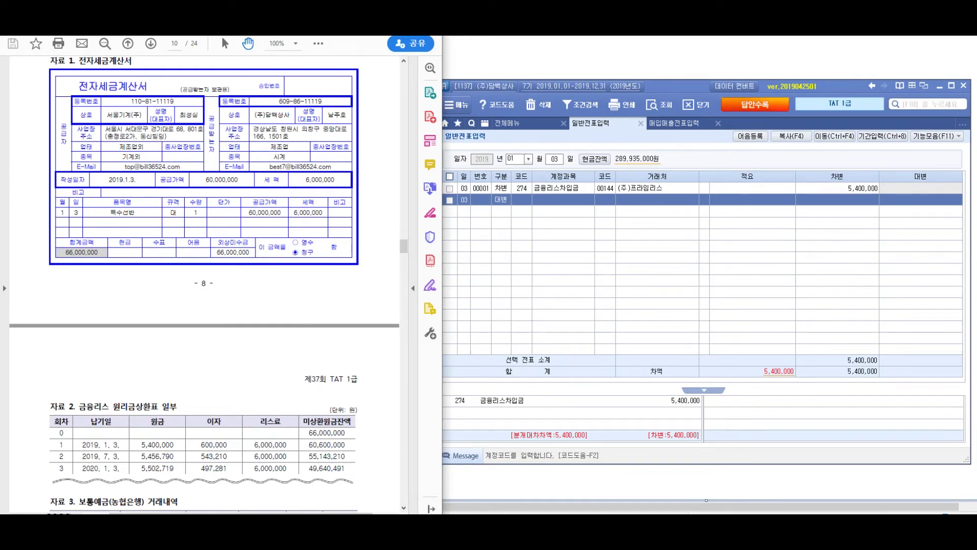
{"action": "scroll", "coordinate": [204, 285], "scroll_direction": "down", "scroll_amount": 2}
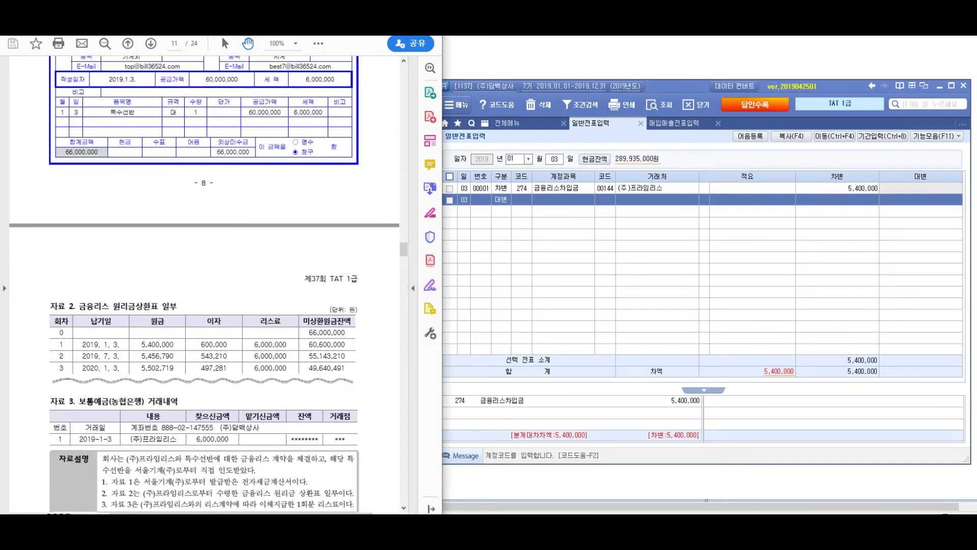
{"action": "left_click", "coordinate": [657, 188]}
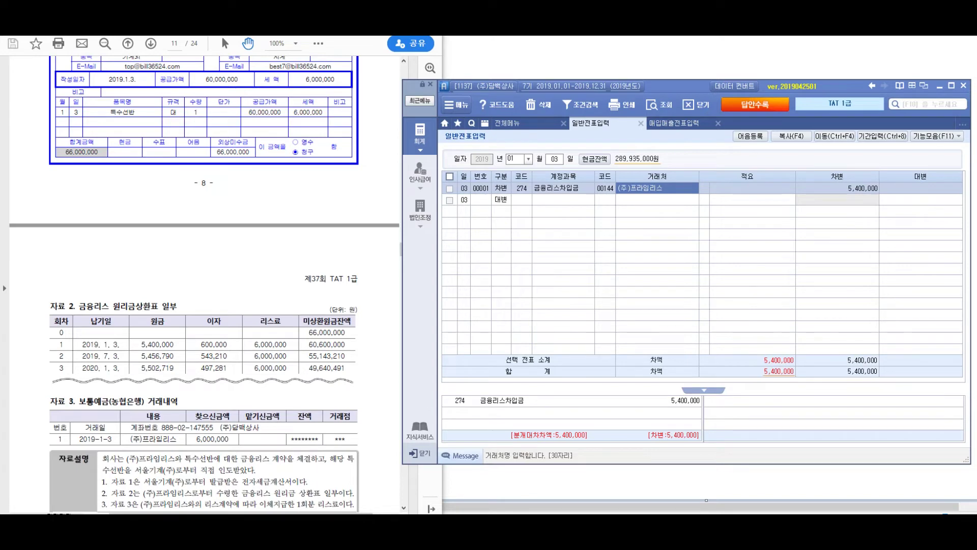
Step: Change the trading partner of the 금융리스차입금 credit line in the 특수선반 purchase voucher to (주)프라임리스
{"action": "scroll", "coordinate": [204, 285], "scroll_direction": "down", "scroll_amount": 3}
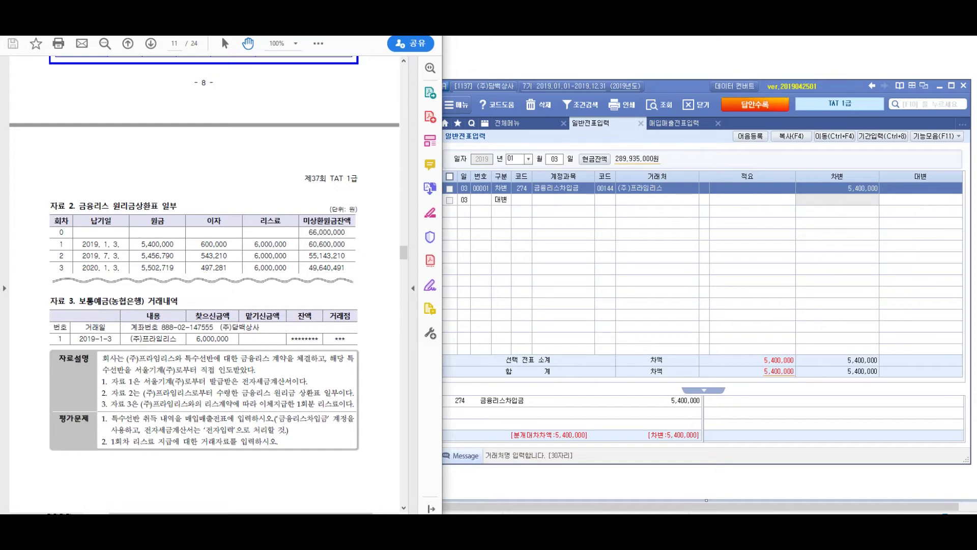
{"action": "left_click", "coordinate": [674, 123]}
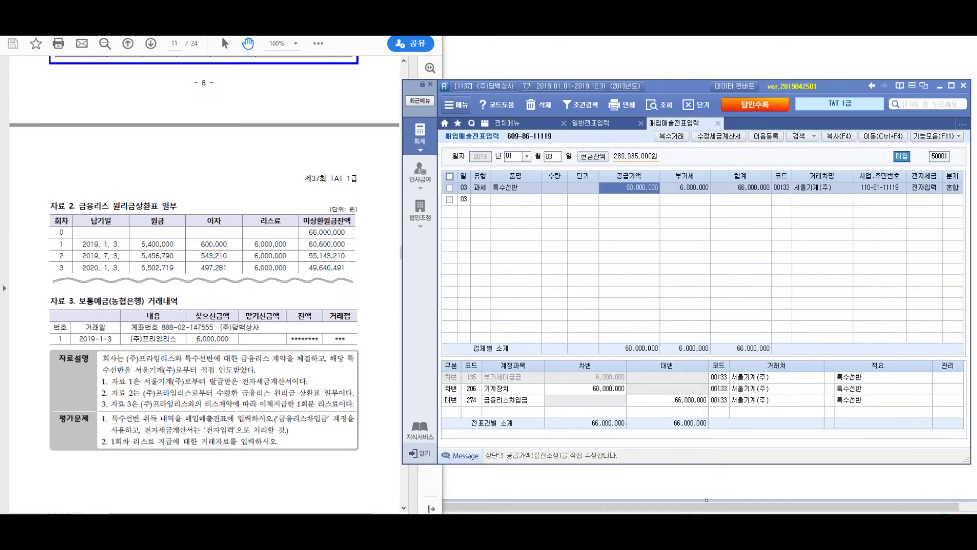
{"action": "left_click", "coordinate": [719, 400]}
{"action": "key", "text": "F2"}
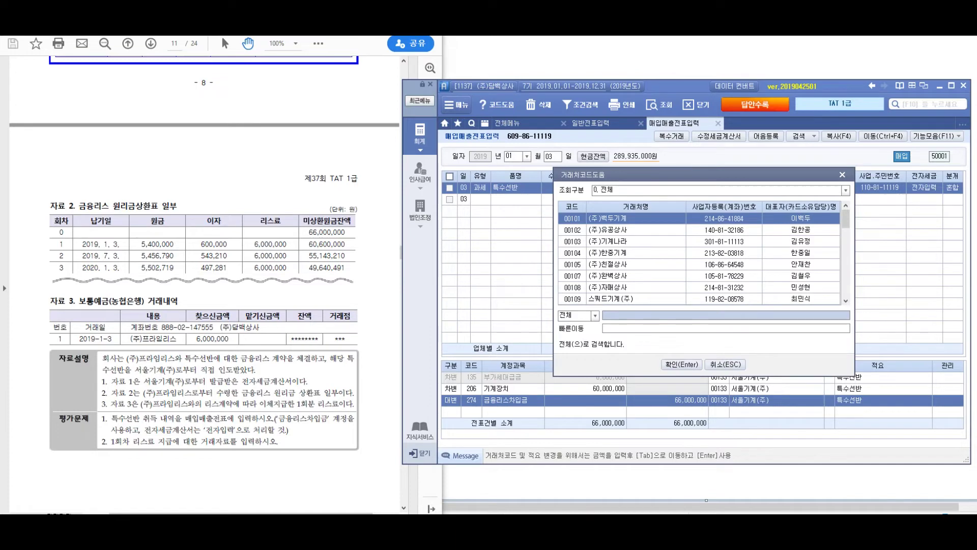
{"action": "type", "text": "프라임"}
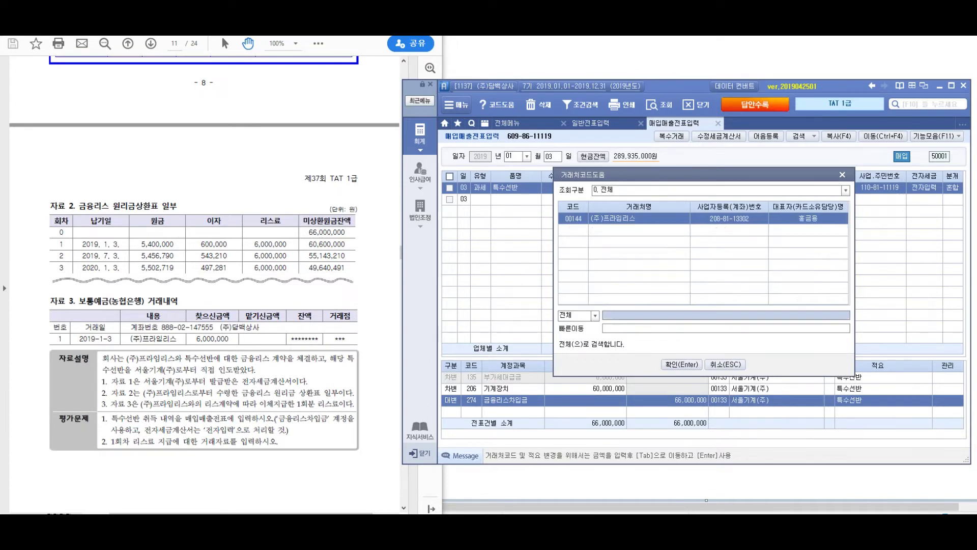
{"action": "key", "text": "Return"}
{"action": "left_click", "coordinate": [718, 400]}
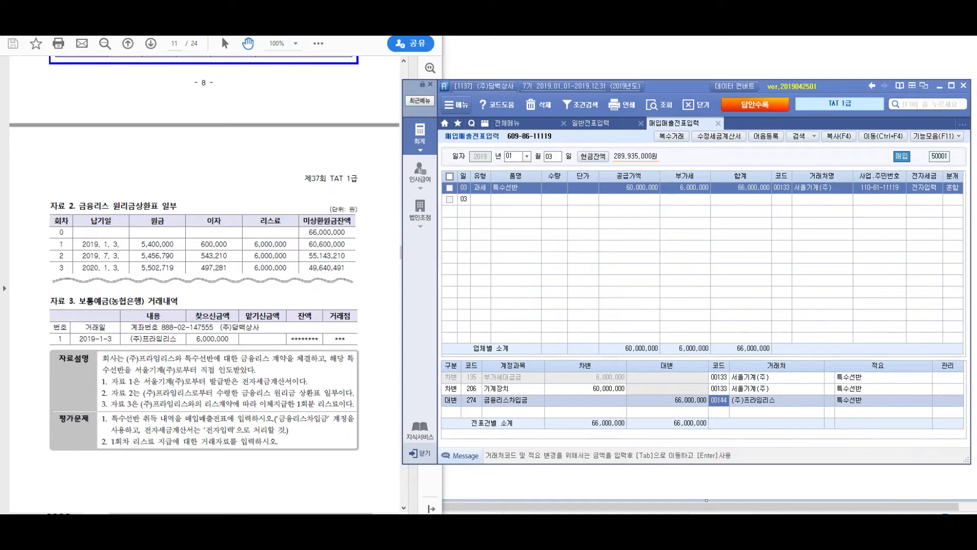
Step: Return to the general voucher, change its second line to debit (차변) and set the account to 931 이자비용
{"action": "left_click", "coordinate": [591, 123]}
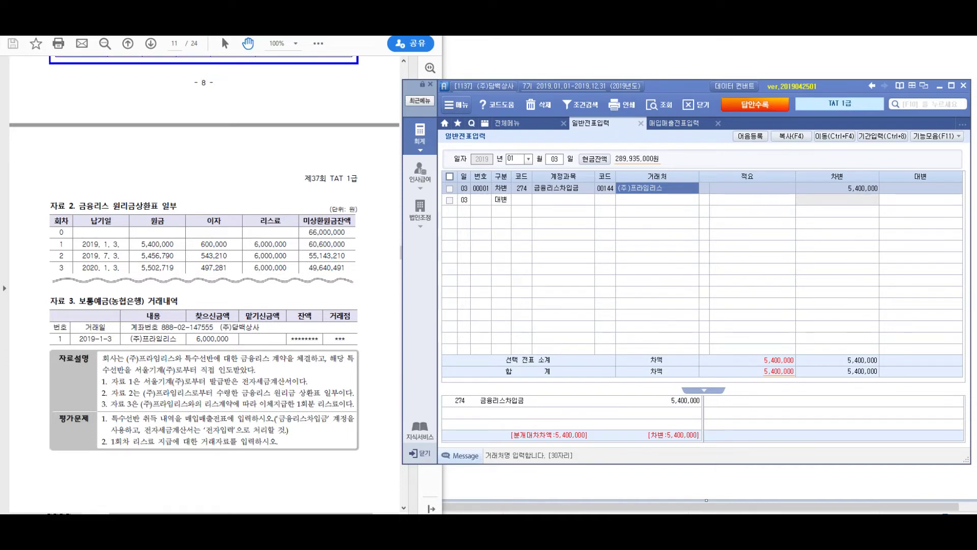
{"action": "left_click", "coordinate": [522, 200]}
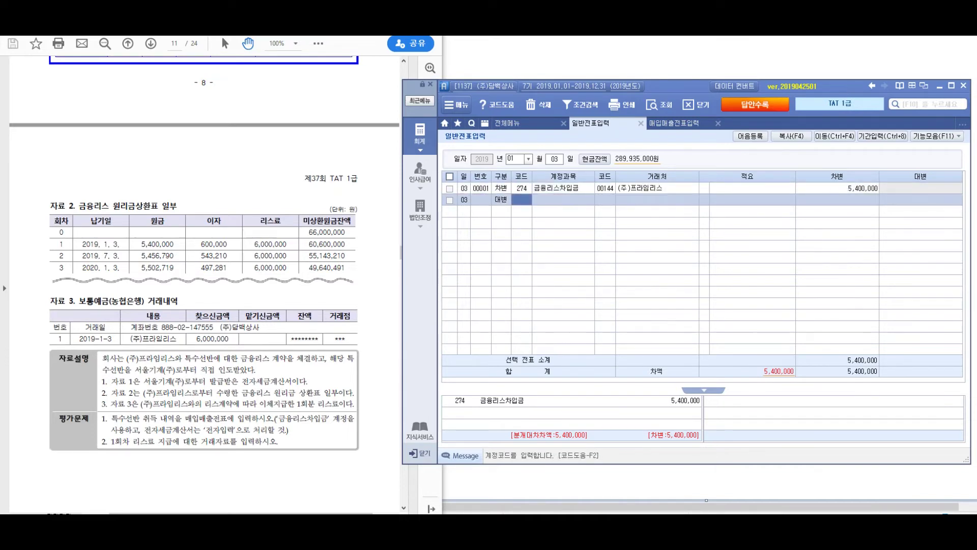
{"action": "key", "text": "shift+Tab"}
{"action": "type", "text": "3"}
{"action": "type", "text": "9"}
{"action": "type", "text": "6"}
{"action": "type", "text": "1"}
{"action": "key", "text": "Return"}
{"action": "key", "text": "shift+Tab"}
{"action": "type", "text": "931"}
{"action": "key", "text": "Return"}
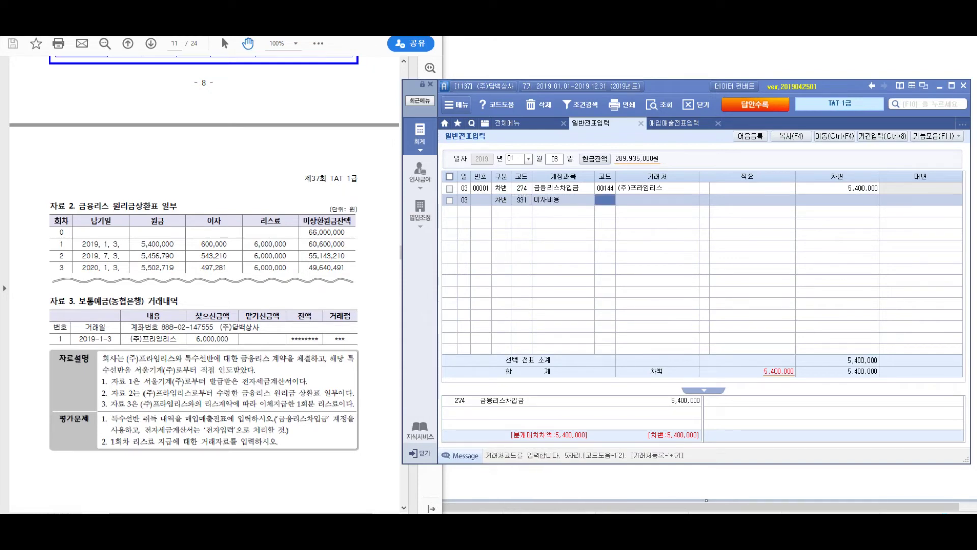
Step: Assign (주)프라임리스 to the 이자비용 line and enter a debit amount of 600,000
{"action": "type", "text": "144"}
{"action": "key", "text": "Return"}
{"action": "key", "text": "Return"}
{"action": "type", "text": "600000"}
{"action": "key", "text": "Return"}
Step: Add a third voucher line as credit (대변) with account 103 보통예금
{"action": "type", "text": "4"}
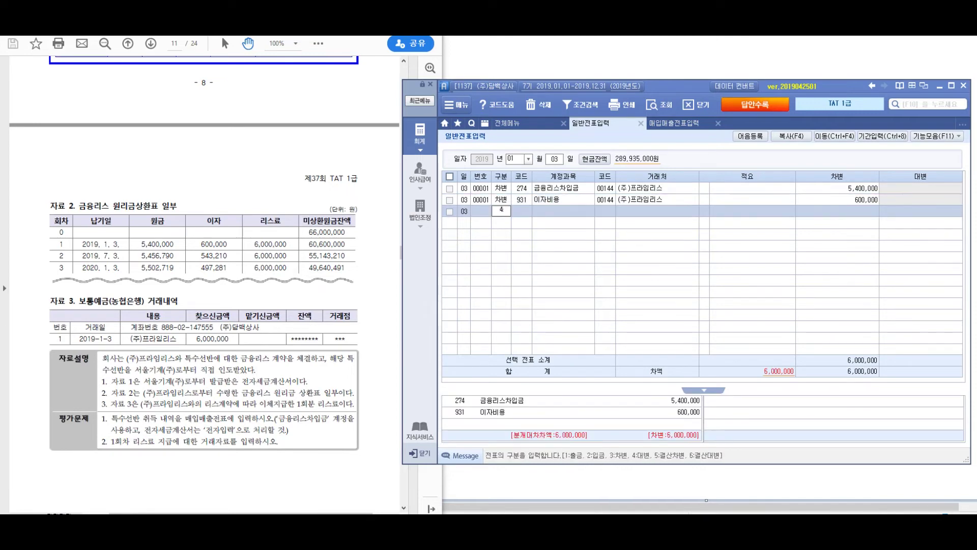
{"action": "key", "text": "Return"}
{"action": "type", "text": "103"}
{"action": "key", "text": "Return"}
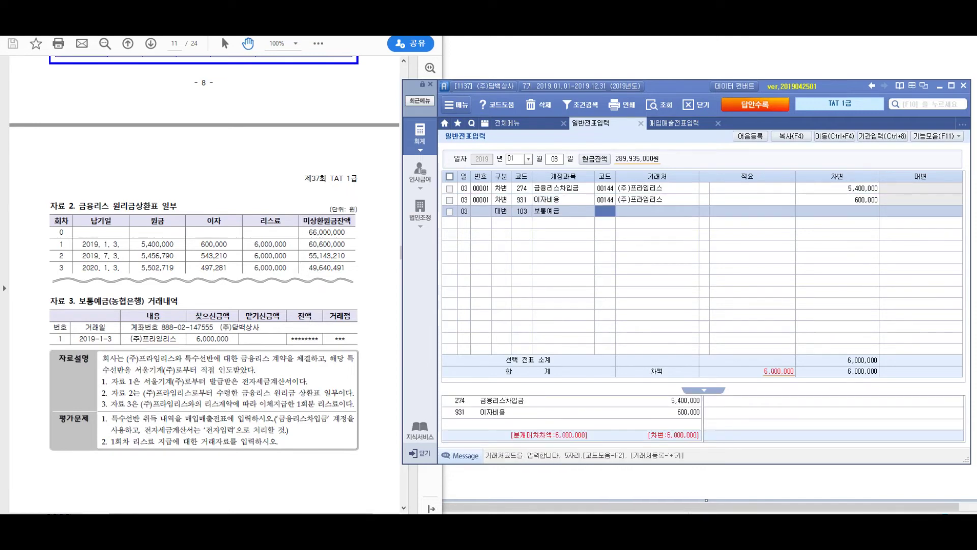
Step: Assign 농협은행 as the trading partner of the 보통예금 line and enter a credit amount of 6,000,000
{"action": "key", "text": "F2"}
{"action": "type", "text": "프"}
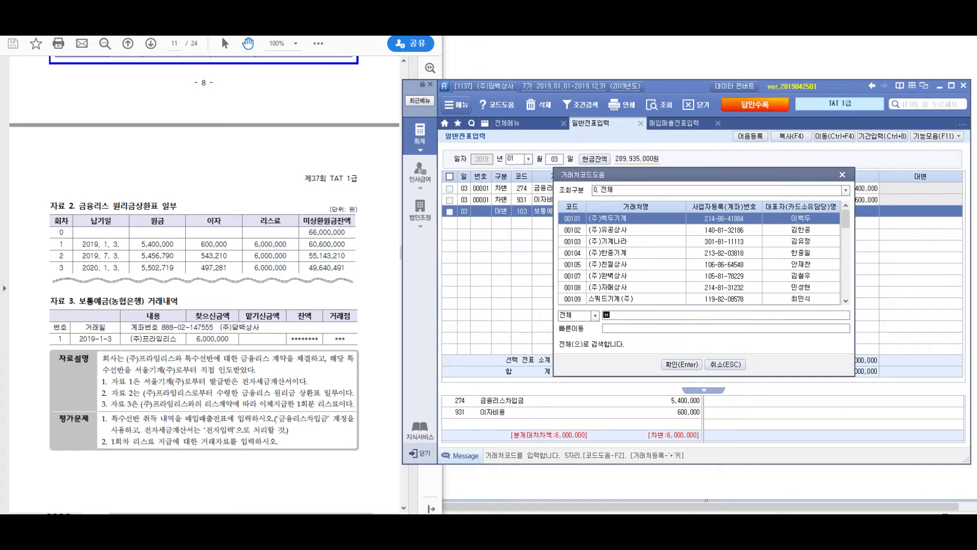
{"action": "type", "text": "협은행"}
{"action": "key", "text": "Return"}
{"action": "key", "text": "Return"}
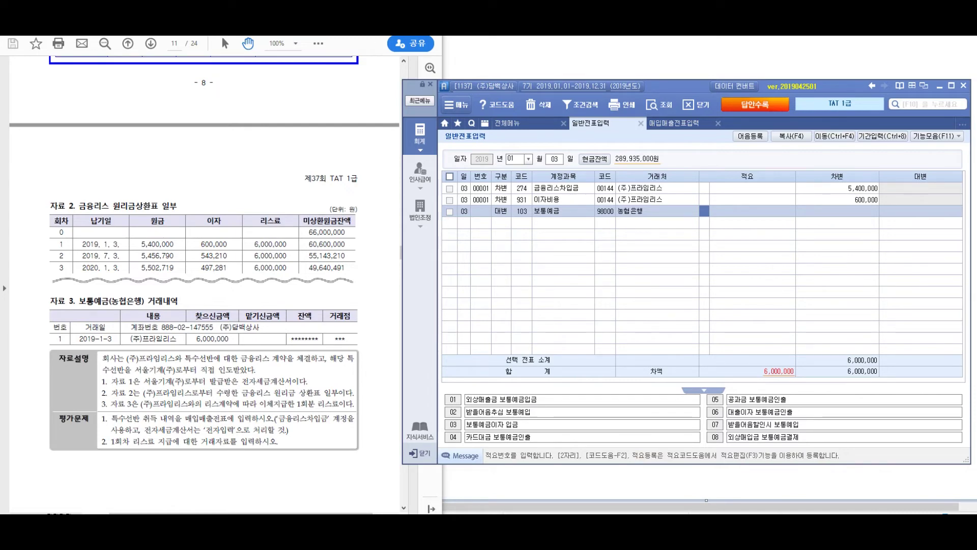
{"action": "key", "text": "Return"}
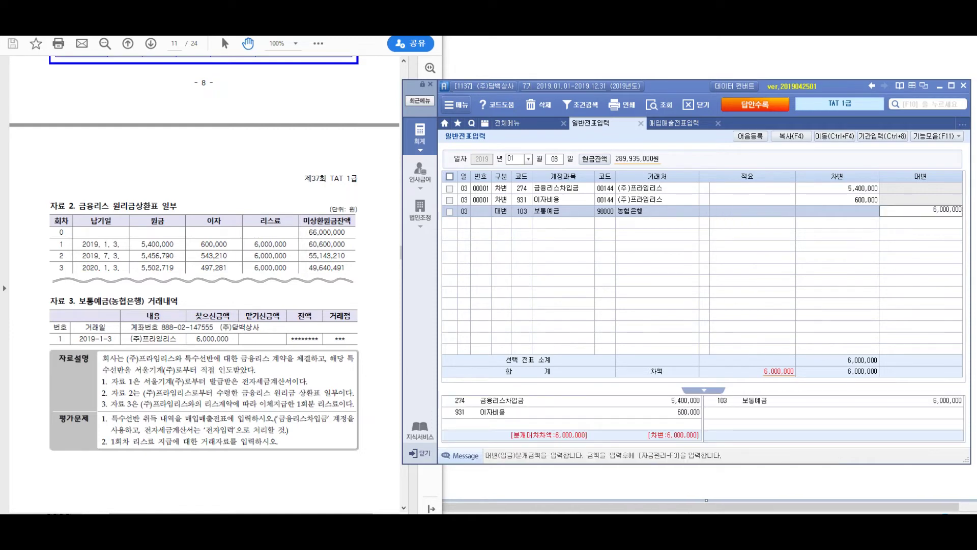
{"action": "key", "text": "Return"}
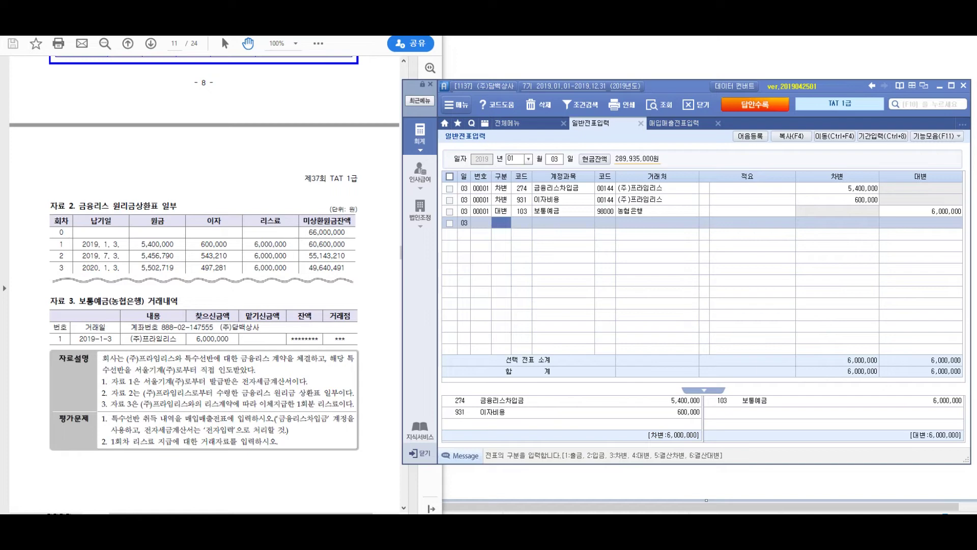
Step: Switch to the exam PDF and read problem 2 (사채), its issue terms and the 국민은행 interest payment
{"action": "key", "text": "alt+Tab"}
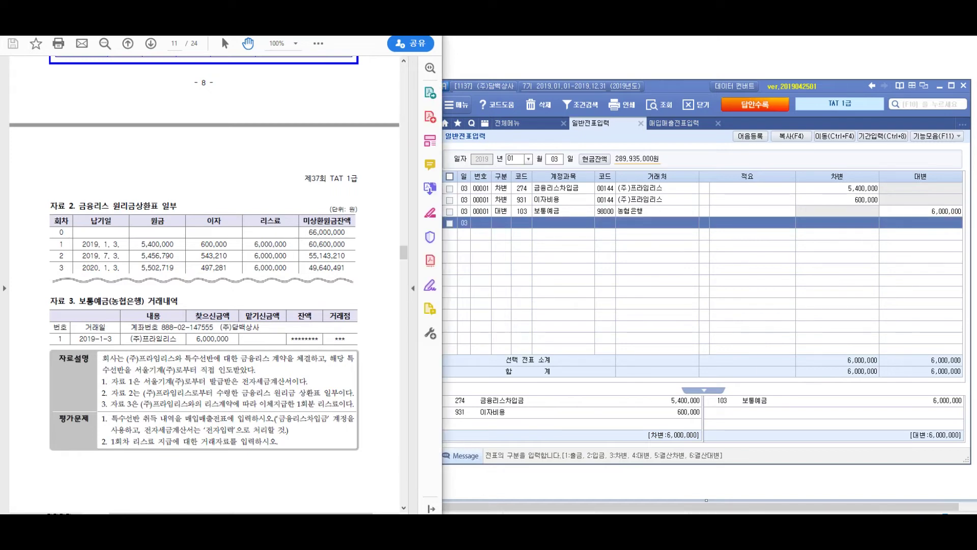
{"action": "scroll", "coordinate": [203, 285], "scroll_direction": "down", "scroll_amount": 10}
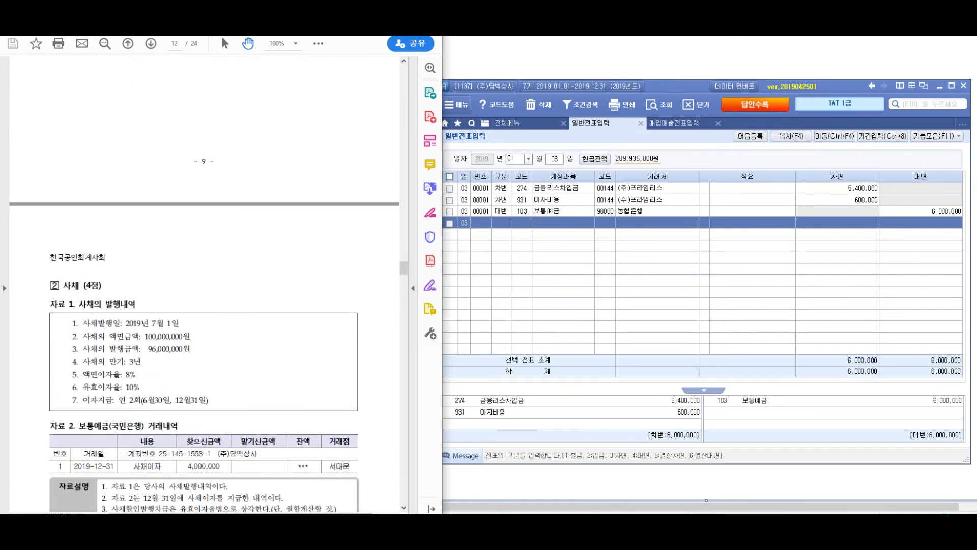
{"action": "scroll", "coordinate": [204, 285], "scroll_direction": "down", "scroll_amount": 3}
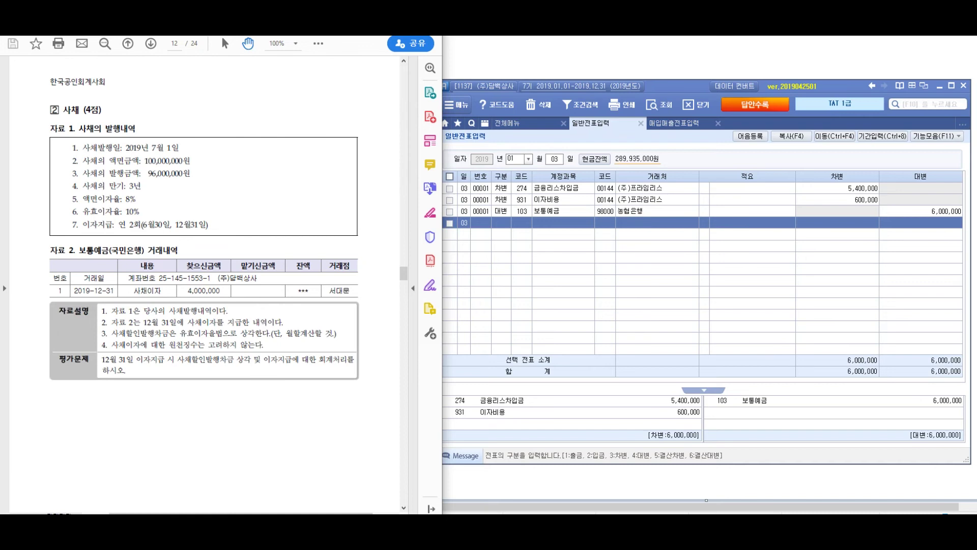
{"action": "right_click", "coordinate": [192, 214]}
{"action": "key", "text": "Escape"}
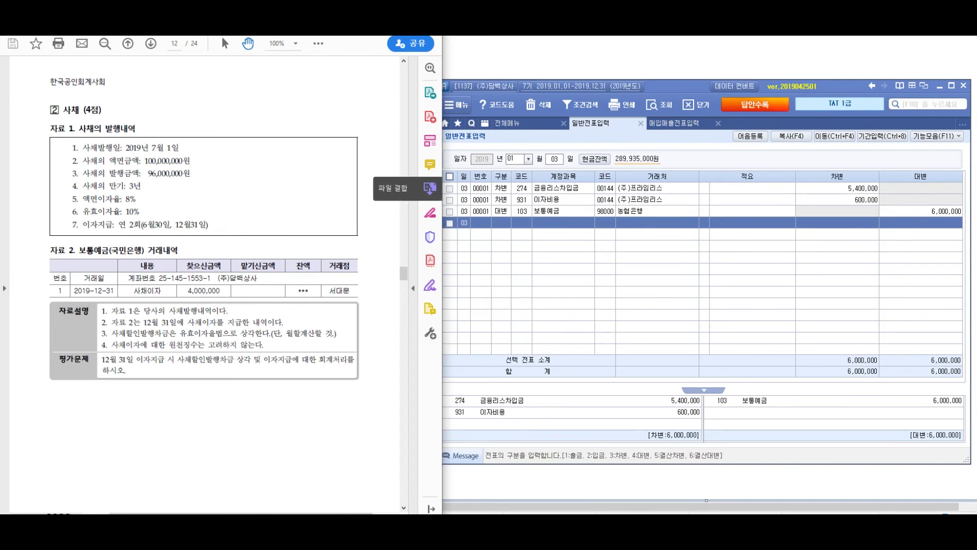
Step: Return to the general voucher and set its date to December 31
{"action": "left_click", "coordinate": [443, 188]}
{"action": "type", "text": "1231"}
{"action": "key", "text": "Return"}
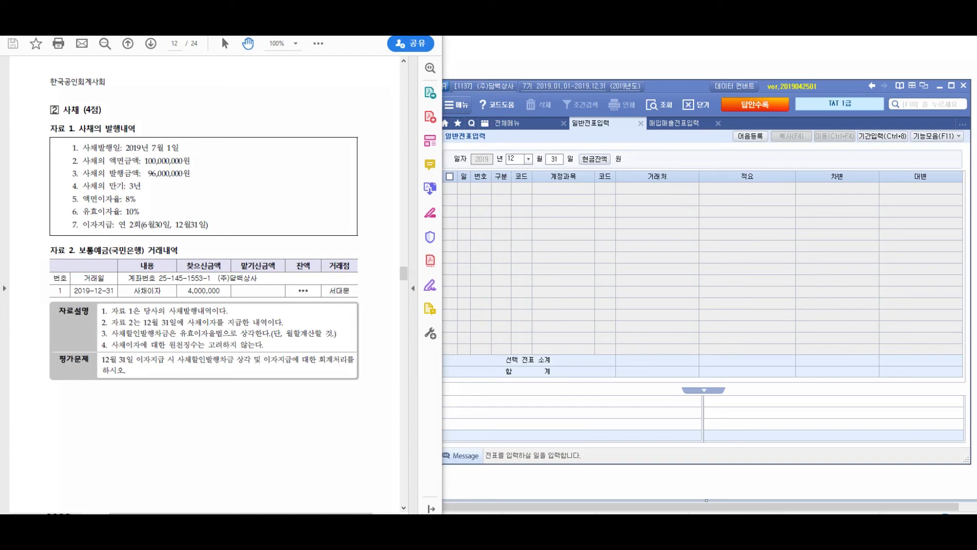
{"action": "mouse_move", "coordinate": [201, 243]}
{"action": "left_mouse_down"}
{"action": "mouse_move", "coordinate": [171, 290]}
{"action": "mouse_move", "coordinate": [247, 254]}
{"action": "mouse_move", "coordinate": [170, 277]}
{"action": "left_mouse_up"}
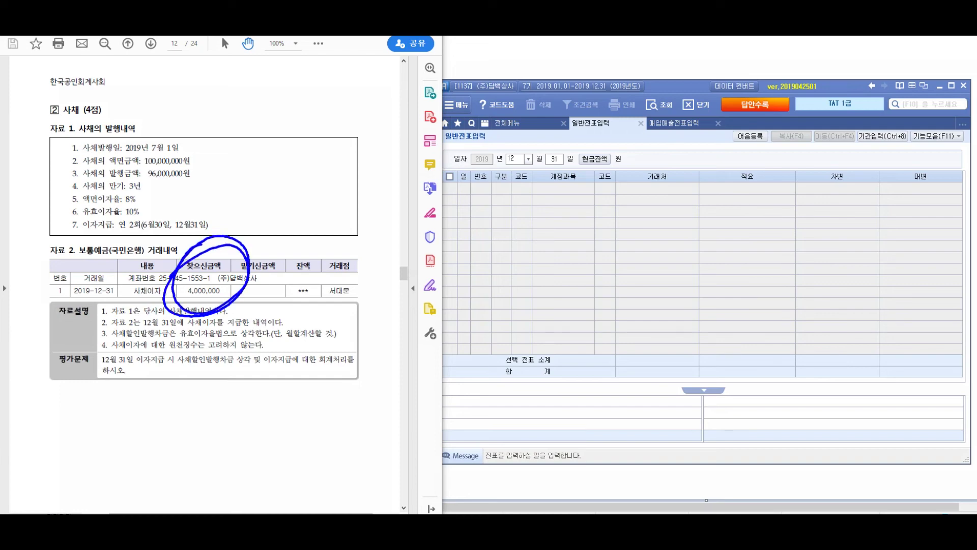
{"action": "left_click_drag", "start_coordinate": [235, 233], "coordinate": [278, 195]}
{"action": "mouse_move", "coordinate": [293, 174]}
{"action": "left_mouse_down"}
{"action": "mouse_move", "coordinate": [296, 205]}
{"action": "mouse_move", "coordinate": [411, 169]}
{"action": "left_mouse_up"}
{"action": "mouse_move", "coordinate": [355, 210]}
{"action": "left_mouse_down"}
{"action": "mouse_move", "coordinate": [347, 233]}
{"action": "mouse_move", "coordinate": [379, 206]}
{"action": "mouse_move", "coordinate": [404, 241]}
{"action": "left_mouse_up"}
{"action": "left_click_drag", "start_coordinate": [410, 218], "coordinate": [420, 225]}
{"action": "left_click_drag", "start_coordinate": [446, 188], "coordinate": [448, 210]}
{"action": "mouse_move", "coordinate": [439, 196]}
{"action": "left_mouse_down"}
{"action": "mouse_move", "coordinate": [487, 211]}
{"action": "mouse_move", "coordinate": [508, 186]}
{"action": "left_mouse_up"}
{"action": "mouse_move", "coordinate": [511, 170]}
{"action": "left_mouse_down"}
{"action": "mouse_move", "coordinate": [513, 196]}
{"action": "mouse_move", "coordinate": [536, 187]}
{"action": "left_mouse_up"}
{"action": "left_click_drag", "start_coordinate": [539, 151], "coordinate": [545, 199]}
{"action": "left_click_drag", "start_coordinate": [474, 155], "coordinate": [460, 205]}
{"action": "mouse_move", "coordinate": [580, 154]}
{"action": "left_mouse_down"}
{"action": "mouse_move", "coordinate": [569, 183]}
{"action": "mouse_move", "coordinate": [594, 184]}
{"action": "mouse_move", "coordinate": [604, 197]}
{"action": "left_mouse_up"}
{"action": "left_click_drag", "start_coordinate": [607, 157], "coordinate": [622, 179]}
{"action": "mouse_move", "coordinate": [618, 168]}
{"action": "left_mouse_down"}
{"action": "mouse_move", "coordinate": [634, 162]}
{"action": "mouse_move", "coordinate": [640, 200]}
{"action": "left_mouse_up"}
{"action": "mouse_move", "coordinate": [656, 163]}
{"action": "left_mouse_down"}
{"action": "mouse_move", "coordinate": [656, 184]}
{"action": "mouse_move", "coordinate": [688, 173]}
{"action": "left_mouse_up"}
{"action": "left_click_drag", "start_coordinate": [448, 263], "coordinate": [469, 254]}
{"action": "left_click_drag", "start_coordinate": [453, 276], "coordinate": [475, 265]}
{"action": "left_click_drag", "start_coordinate": [509, 231], "coordinate": [530, 252]}
{"action": "mouse_move", "coordinate": [523, 233]}
{"action": "left_mouse_down"}
{"action": "mouse_move", "coordinate": [524, 273]}
{"action": "mouse_move", "coordinate": [535, 260]}
{"action": "left_mouse_up"}
{"action": "mouse_move", "coordinate": [548, 240]}
{"action": "left_mouse_down"}
{"action": "mouse_move", "coordinate": [560, 249]}
{"action": "mouse_move", "coordinate": [580, 230]}
{"action": "left_mouse_up"}
{"action": "left_click_drag", "start_coordinate": [595, 229], "coordinate": [628, 211]}
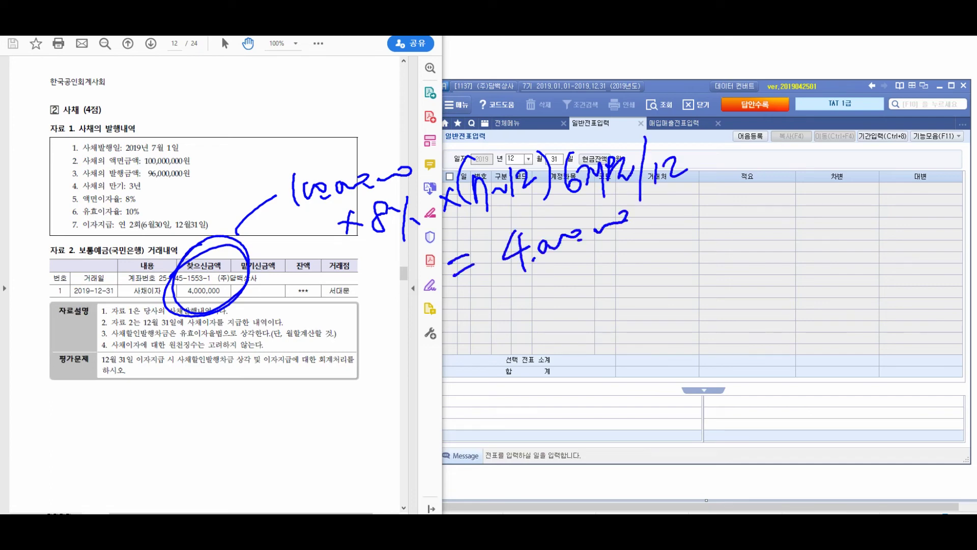
{"action": "left_click_drag", "start_coordinate": [189, 357], "coordinate": [189, 391]}
{"action": "mouse_move", "coordinate": [187, 360]}
{"action": "left_mouse_down"}
{"action": "mouse_move", "coordinate": [200, 356]}
{"action": "mouse_move", "coordinate": [209, 385]}
{"action": "left_mouse_up"}
{"action": "left_click_drag", "start_coordinate": [205, 356], "coordinate": [226, 377]}
{"action": "left_click_drag", "start_coordinate": [223, 352], "coordinate": [237, 386]}
{"action": "mouse_move", "coordinate": [239, 340]}
{"action": "left_mouse_down"}
{"action": "mouse_move", "coordinate": [259, 392]}
{"action": "mouse_move", "coordinate": [255, 368]}
{"action": "left_mouse_up"}
{"action": "left_click_drag", "start_coordinate": [254, 366], "coordinate": [279, 337]}
{"action": "mouse_move", "coordinate": [279, 346]}
{"action": "left_mouse_down"}
{"action": "mouse_move", "coordinate": [289, 356]}
{"action": "mouse_move", "coordinate": [293, 337]}
{"action": "left_mouse_up"}
{"action": "mouse_move", "coordinate": [288, 343]}
{"action": "left_mouse_down"}
{"action": "mouse_move", "coordinate": [305, 327]}
{"action": "mouse_move", "coordinate": [323, 406]}
{"action": "left_mouse_up"}
{"action": "left_click_drag", "start_coordinate": [418, 331], "coordinate": [441, 378]}
{"action": "left_click_drag", "start_coordinate": [440, 340], "coordinate": [467, 367]}
{"action": "left_click_drag", "start_coordinate": [464, 330], "coordinate": [491, 372]}
{"action": "mouse_move", "coordinate": [488, 340]}
{"action": "left_mouse_down"}
{"action": "mouse_move", "coordinate": [501, 326]}
{"action": "mouse_move", "coordinate": [500, 353]}
{"action": "left_mouse_up"}
{"action": "left_click_drag", "start_coordinate": [496, 351], "coordinate": [534, 324]}
{"action": "left_click_drag", "start_coordinate": [529, 345], "coordinate": [543, 338]}
{"action": "mouse_move", "coordinate": [588, 296]}
{"action": "left_mouse_down"}
{"action": "mouse_move", "coordinate": [602, 299]}
{"action": "mouse_move", "coordinate": [617, 359]}
{"action": "mouse_move", "coordinate": [627, 292]}
{"action": "left_mouse_up"}
{"action": "mouse_move", "coordinate": [611, 305]}
{"action": "left_mouse_down"}
{"action": "mouse_move", "coordinate": [639, 319]}
{"action": "mouse_move", "coordinate": [644, 299]}
{"action": "left_mouse_up"}
{"action": "mouse_move", "coordinate": [651, 274]}
{"action": "left_mouse_down"}
{"action": "mouse_move", "coordinate": [664, 329]}
{"action": "mouse_move", "coordinate": [679, 308]}
{"action": "left_mouse_up"}
{"action": "mouse_move", "coordinate": [678, 266]}
{"action": "left_mouse_down"}
{"action": "mouse_move", "coordinate": [697, 304]}
{"action": "mouse_move", "coordinate": [727, 277]}
{"action": "left_mouse_up"}
{"action": "left_click_drag", "start_coordinate": [454, 400], "coordinate": [783, 295]}
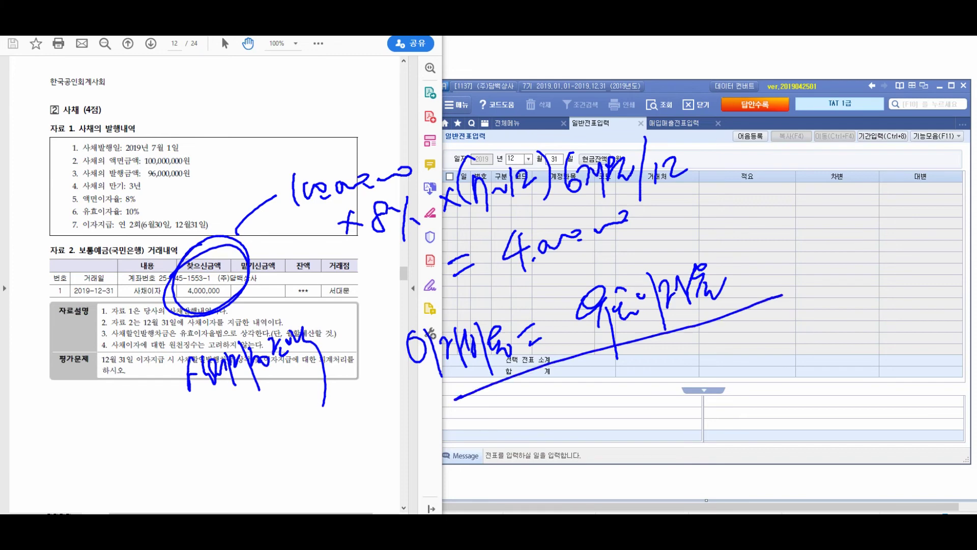
{"action": "left_click_drag", "start_coordinate": [101, 159], "coordinate": [153, 128]}
{"action": "mouse_move", "coordinate": [539, 395]}
{"action": "left_mouse_down"}
{"action": "mouse_move", "coordinate": [539, 449]}
{"action": "mouse_move", "coordinate": [551, 431]}
{"action": "left_mouse_up"}
{"action": "mouse_move", "coordinate": [577, 412]}
{"action": "left_mouse_down"}
{"action": "mouse_move", "coordinate": [572, 423]}
{"action": "mouse_move", "coordinate": [592, 414]}
{"action": "left_mouse_up"}
{"action": "mouse_move", "coordinate": [590, 407]}
{"action": "left_mouse_down"}
{"action": "mouse_move", "coordinate": [611, 418]}
{"action": "mouse_move", "coordinate": [661, 382]}
{"action": "mouse_move", "coordinate": [680, 395]}
{"action": "left_mouse_up"}
{"action": "left_click_drag", "start_coordinate": [669, 389], "coordinate": [702, 388]}
{"action": "left_click_drag", "start_coordinate": [728, 349], "coordinate": [731, 382]}
{"action": "left_click_drag", "start_coordinate": [739, 356], "coordinate": [788, 377]}
{"action": "left_click_drag", "start_coordinate": [816, 335], "coordinate": [809, 360]}
{"action": "left_click_drag", "start_coordinate": [805, 351], "coordinate": [818, 351]}
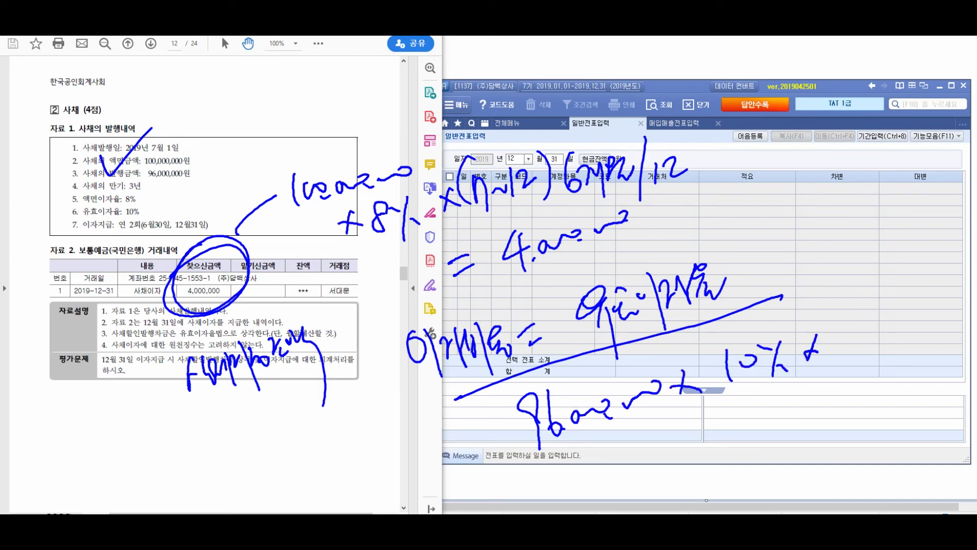
{"action": "mouse_move", "coordinate": [847, 308]}
{"action": "left_mouse_down"}
{"action": "mouse_move", "coordinate": [839, 340]}
{"action": "mouse_move", "coordinate": [851, 373]}
{"action": "left_mouse_up"}
{"action": "mouse_move", "coordinate": [867, 341]}
{"action": "left_mouse_down"}
{"action": "mouse_move", "coordinate": [866, 362]}
{"action": "mouse_move", "coordinate": [902, 348]}
{"action": "left_mouse_up"}
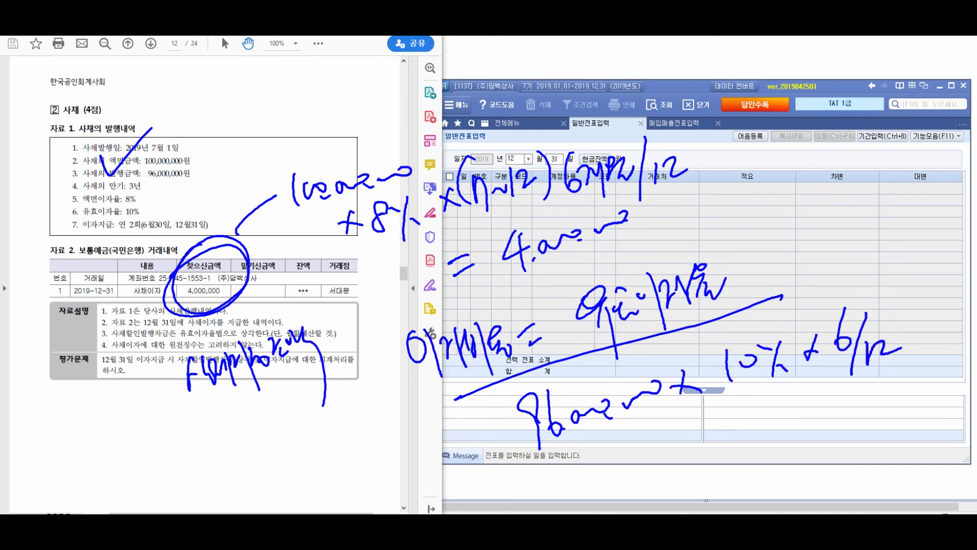
{"action": "left_click_drag", "start_coordinate": [622, 473], "coordinate": [644, 454]}
{"action": "left_click_drag", "start_coordinate": [634, 478], "coordinate": [654, 461]}
{"action": "mouse_move", "coordinate": [682, 425]}
{"action": "left_mouse_down"}
{"action": "mouse_move", "coordinate": [663, 457]}
{"action": "mouse_move", "coordinate": [697, 444]}
{"action": "left_mouse_up"}
{"action": "left_click_drag", "start_coordinate": [681, 417], "coordinate": [685, 466]}
{"action": "mouse_move", "coordinate": [723, 427]}
{"action": "left_mouse_down"}
{"action": "mouse_move", "coordinate": [736, 405]}
{"action": "mouse_move", "coordinate": [712, 448]}
{"action": "left_mouse_up"}
{"action": "mouse_move", "coordinate": [753, 413]}
{"action": "left_mouse_down"}
{"action": "mouse_move", "coordinate": [739, 436]}
{"action": "mouse_move", "coordinate": [779, 427]}
{"action": "mouse_move", "coordinate": [848, 384]}
{"action": "left_mouse_up"}
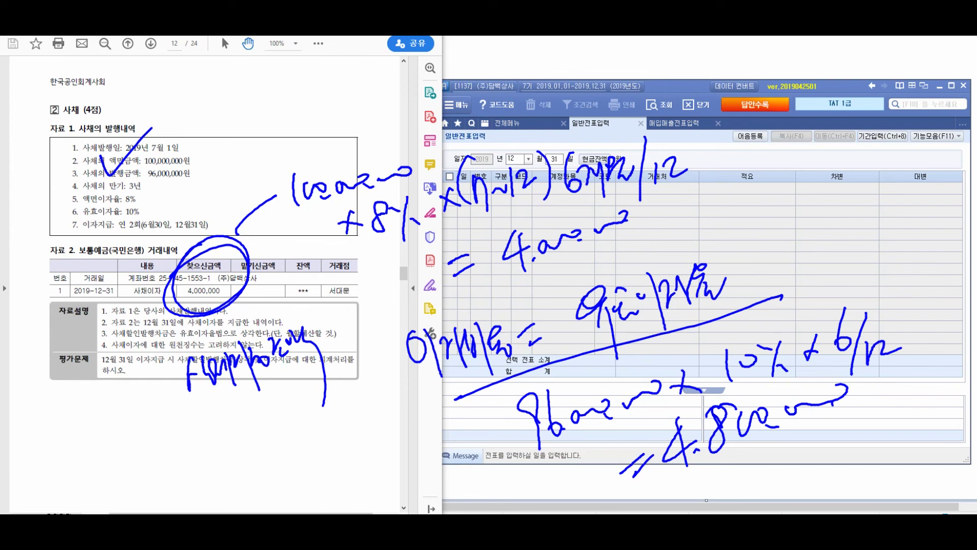
{"action": "left_click_drag", "start_coordinate": [202, 147], "coordinate": [197, 205]}
{"action": "left_click_drag", "start_coordinate": [205, 100], "coordinate": [212, 102]}
{"action": "left_click_drag", "start_coordinate": [219, 93], "coordinate": [232, 136]}
{"action": "mouse_move", "coordinate": [235, 95]}
{"action": "left_mouse_down"}
{"action": "mouse_move", "coordinate": [242, 130]}
{"action": "mouse_move", "coordinate": [253, 128]}
{"action": "left_mouse_up"}
{"action": "left_click_drag", "start_coordinate": [246, 94], "coordinate": [261, 139]}
{"action": "left_click_drag", "start_coordinate": [270, 88], "coordinate": [275, 142]}
{"action": "left_click_drag", "start_coordinate": [329, 87], "coordinate": [331, 102]}
{"action": "mouse_move", "coordinate": [318, 108]}
{"action": "left_mouse_down"}
{"action": "mouse_move", "coordinate": [338, 128]}
{"action": "mouse_move", "coordinate": [353, 110]}
{"action": "left_mouse_up"}
{"action": "mouse_move", "coordinate": [341, 120]}
{"action": "left_mouse_down"}
{"action": "mouse_move", "coordinate": [354, 130]}
{"action": "mouse_move", "coordinate": [358, 121]}
{"action": "left_mouse_up"}
{"action": "left_click_drag", "start_coordinate": [362, 91], "coordinate": [367, 117]}
{"action": "left_click_drag", "start_coordinate": [360, 125], "coordinate": [368, 134]}
{"action": "mouse_move", "coordinate": [372, 98]}
{"action": "left_mouse_down"}
{"action": "mouse_move", "coordinate": [385, 124]}
{"action": "mouse_move", "coordinate": [392, 118]}
{"action": "left_mouse_up"}
{"action": "left_click_drag", "start_coordinate": [387, 113], "coordinate": [398, 126]}
{"action": "left_click_drag", "start_coordinate": [399, 88], "coordinate": [410, 113]}
{"action": "left_click_drag", "start_coordinate": [412, 91], "coordinate": [425, 109]}
{"action": "left_click_drag", "start_coordinate": [410, 118], "coordinate": [429, 128]}
{"action": "left_click_drag", "start_coordinate": [321, 135], "coordinate": [315, 109]}
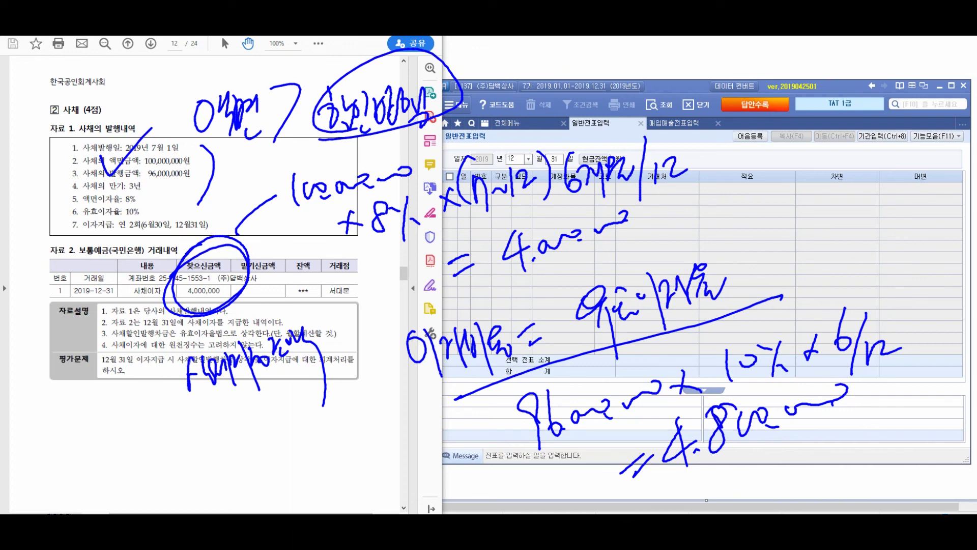
{"action": "key", "text": "Escape"}
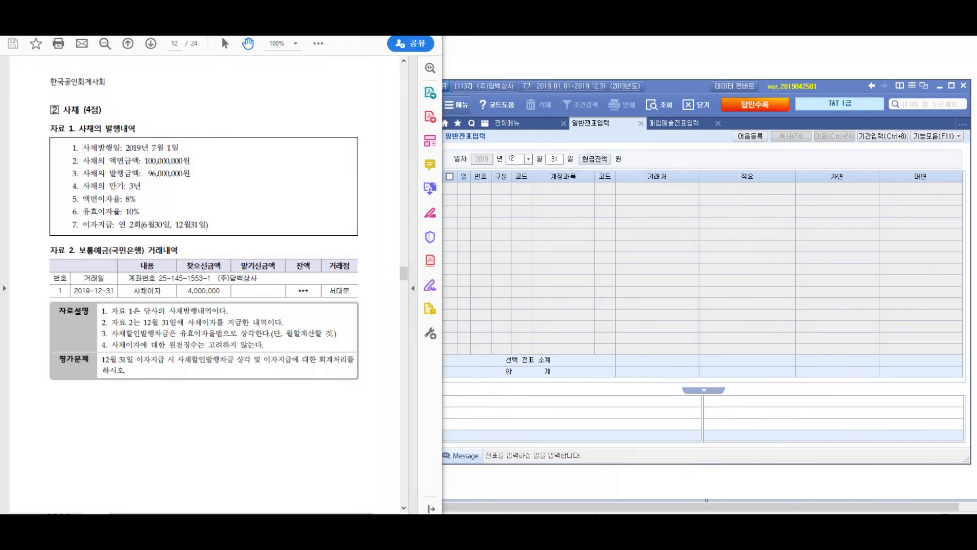
Step: Enter a debit (차변) line for account 931 이자비용 without a trading partner, amount 4,800,000
{"action": "key", "text": "Return"}
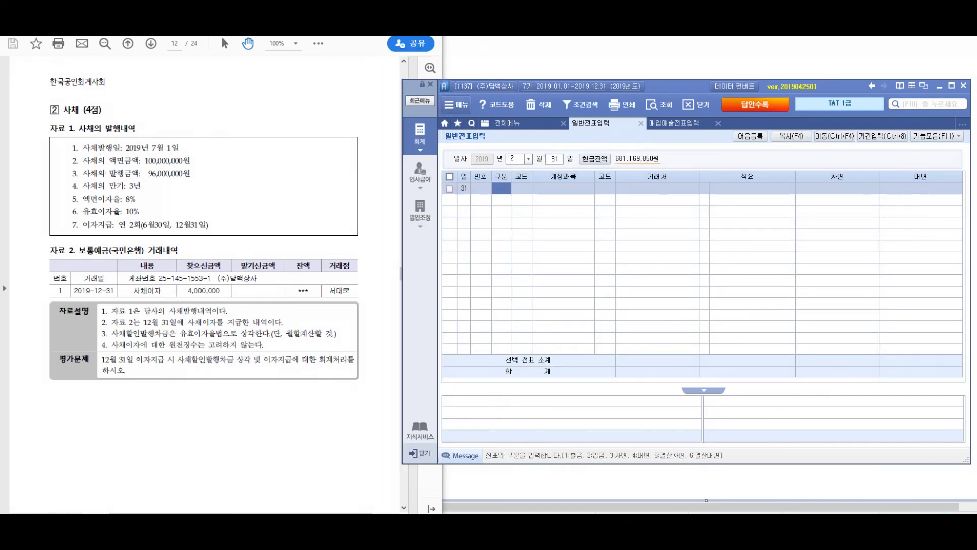
{"action": "type", "text": "3"}
{"action": "key", "text": "Return"}
{"action": "type", "text": "931"}
{"action": "key", "text": "Return"}
{"action": "key", "text": "Return"}
{"action": "key", "text": "Return"}
{"action": "key", "text": "Return"}
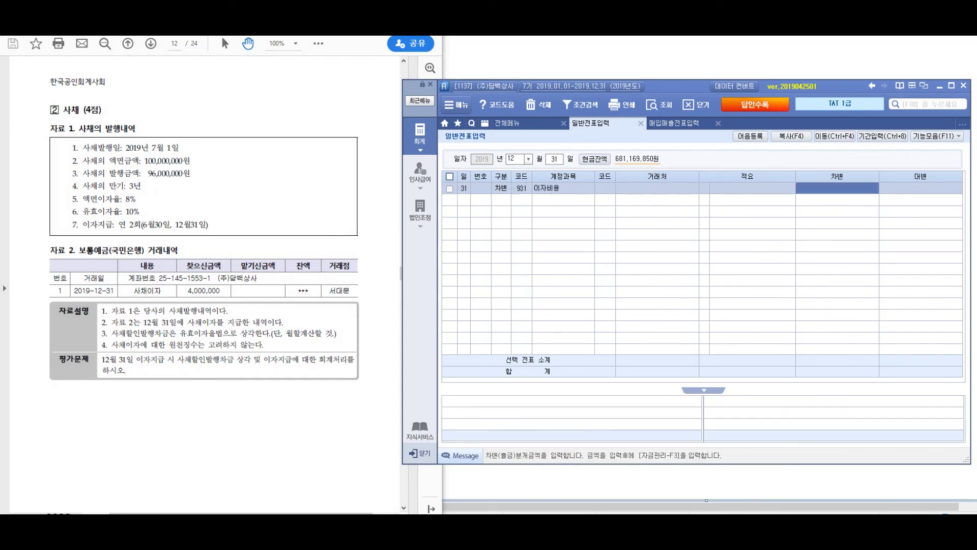
{"action": "type", "text": "4800000"}
{"action": "key", "text": "Return"}
Step: Add a second line to the December 31 voucher as credit (대변) with account 103 보통예금
{"action": "type", "text": "4"}
{"action": "key", "text": "Return"}
{"action": "type", "text": "103"}
{"action": "key", "text": "Return"}
{"action": "key", "text": "Return"}
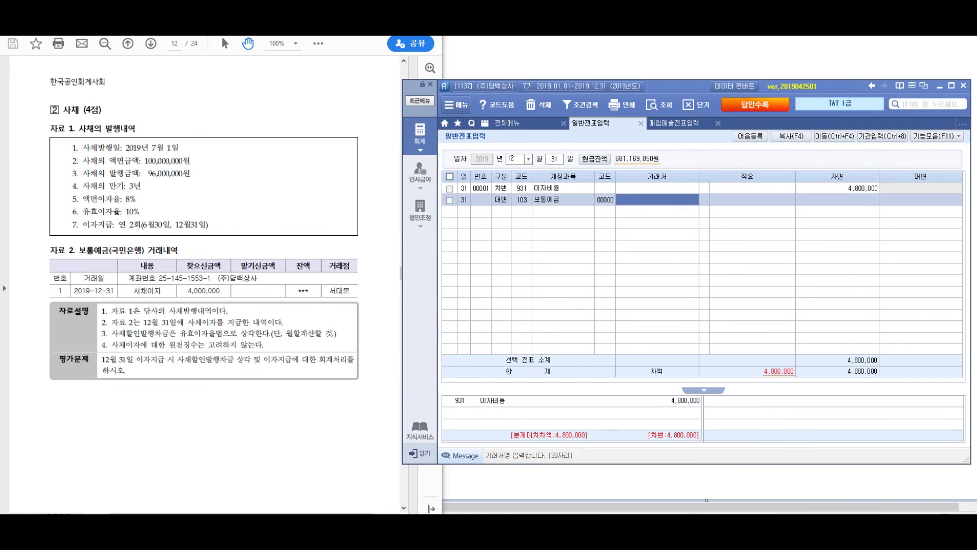
{"action": "type", "text": "구"}
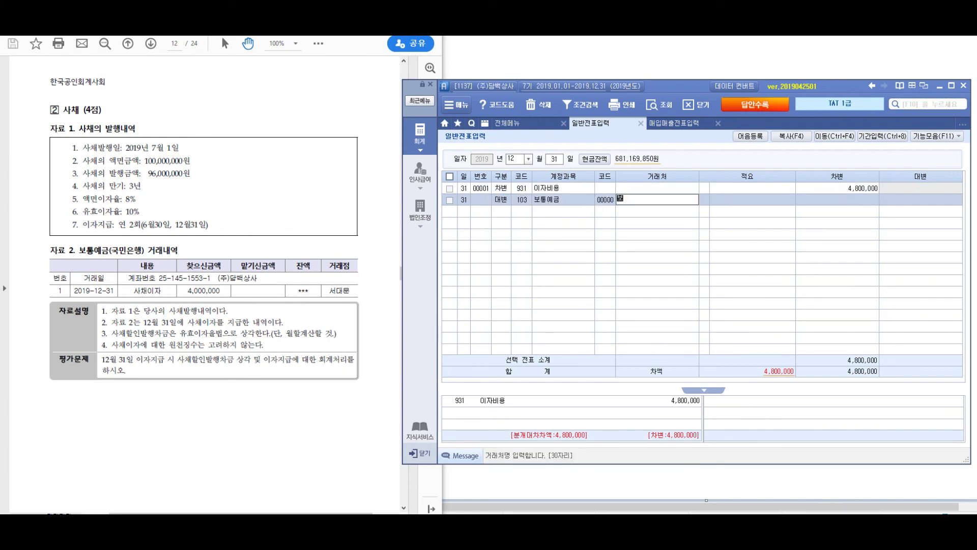
{"action": "type", "text": "민은행"}
{"action": "key", "text": "Return"}
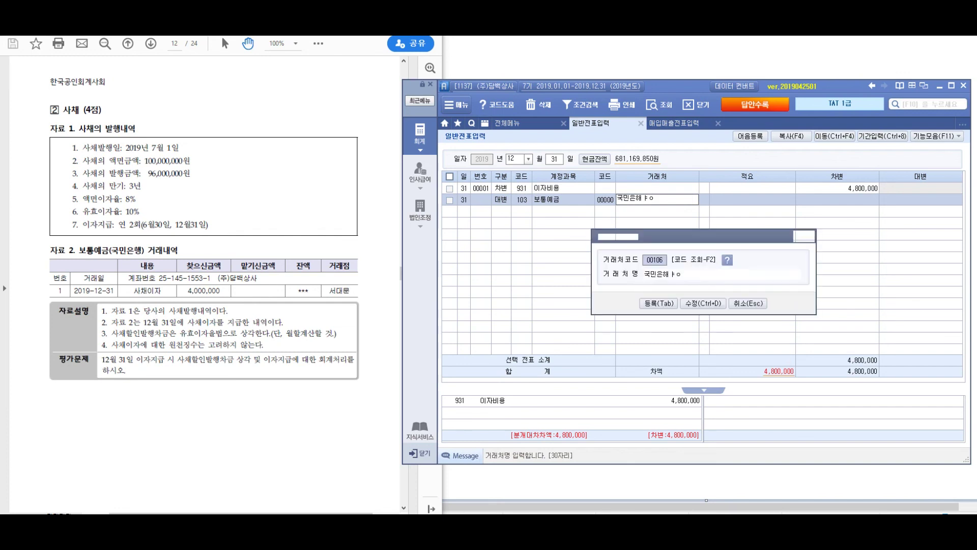
{"action": "key", "text": "Return"}
{"action": "left_click", "coordinate": [606, 199]}
{"action": "key", "text": "Return"}
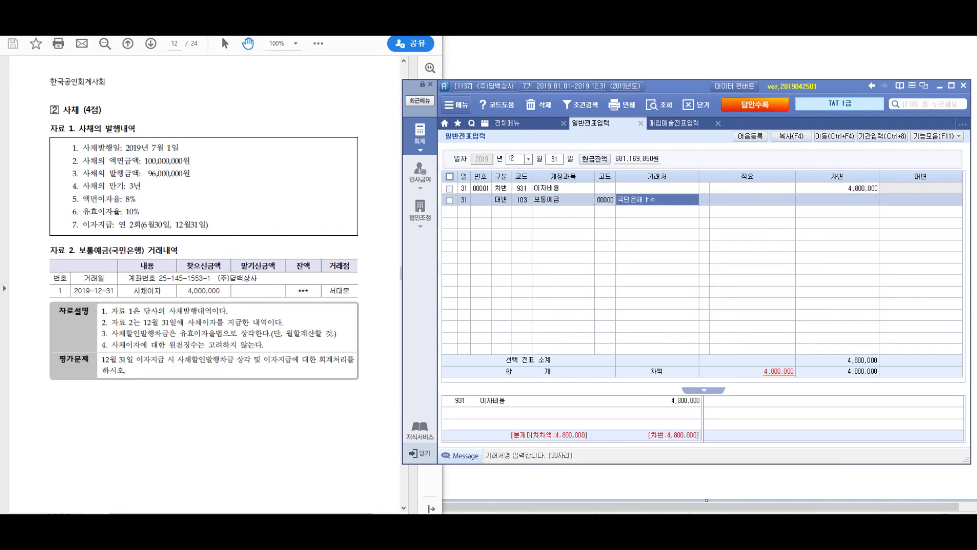
Step: Assign 국민은행 as the trading partner of the 보통예금 line and enter a credit amount of 4,000,000
{"action": "type", "text": "ㄱ국민은행"}
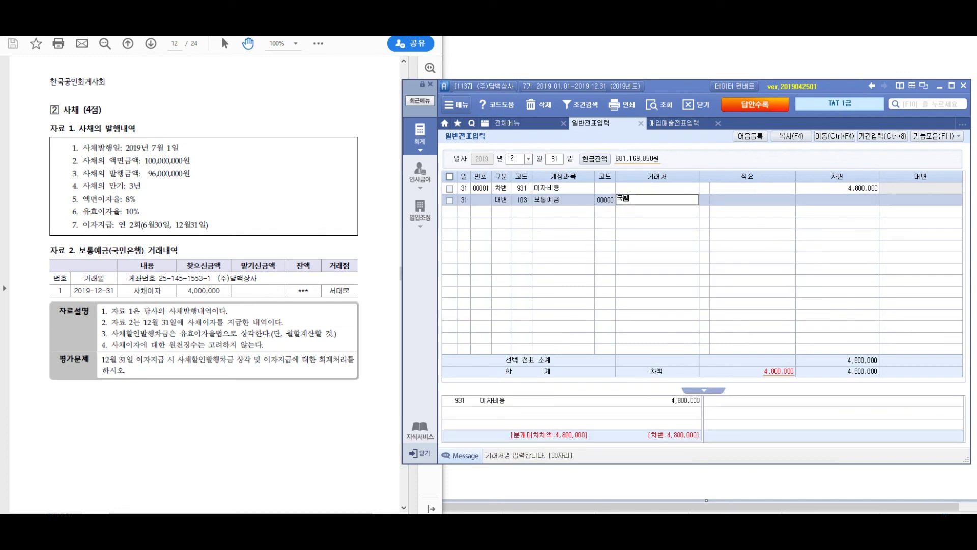
{"action": "key", "text": "BackSpace"}
{"action": "key", "text": "BackSpace"}
{"action": "key", "text": "BackSpace"}
{"action": "type", "text": "민"}
{"action": "key", "text": "Return"}
{"action": "key", "text": "Return"}
{"action": "type", "text": "4000000"}
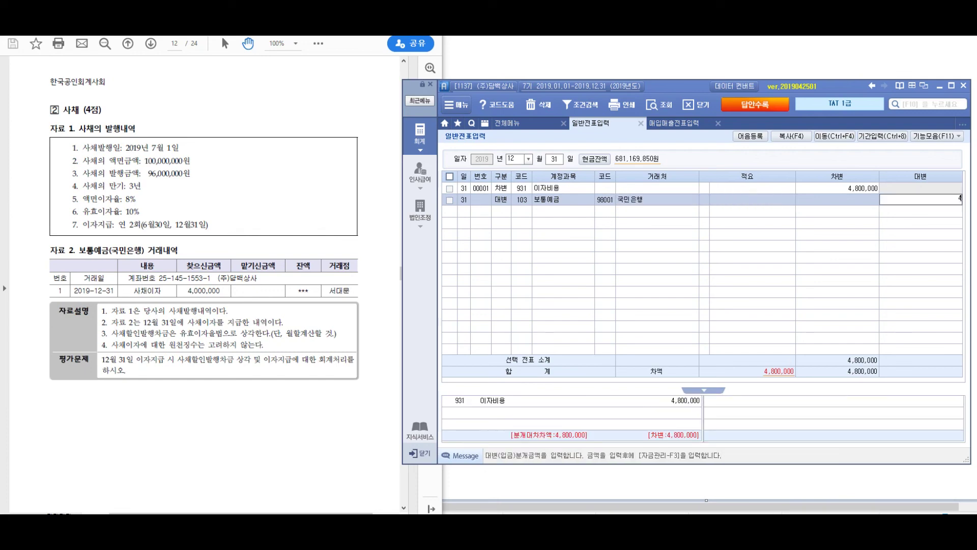
{"action": "key", "text": "Return"}
Step: Add a third line as credit (대변) and look up account 292 사채할인발행차금 for it
{"action": "type", "text": "4"}
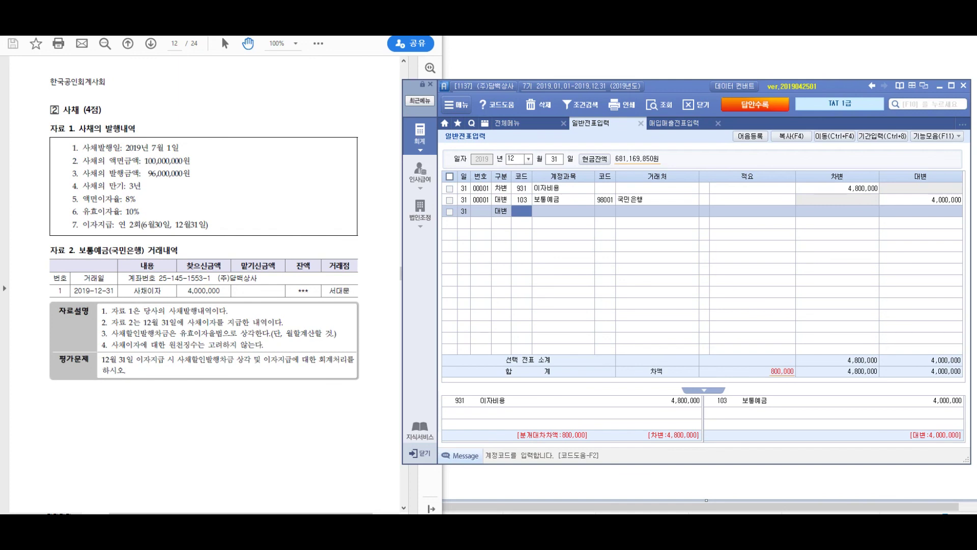
{"action": "key", "text": "F2"}
{"action": "type", "text": "사채할ㅇㅣㄴ발행차금"}
{"action": "key", "text": "Return"}
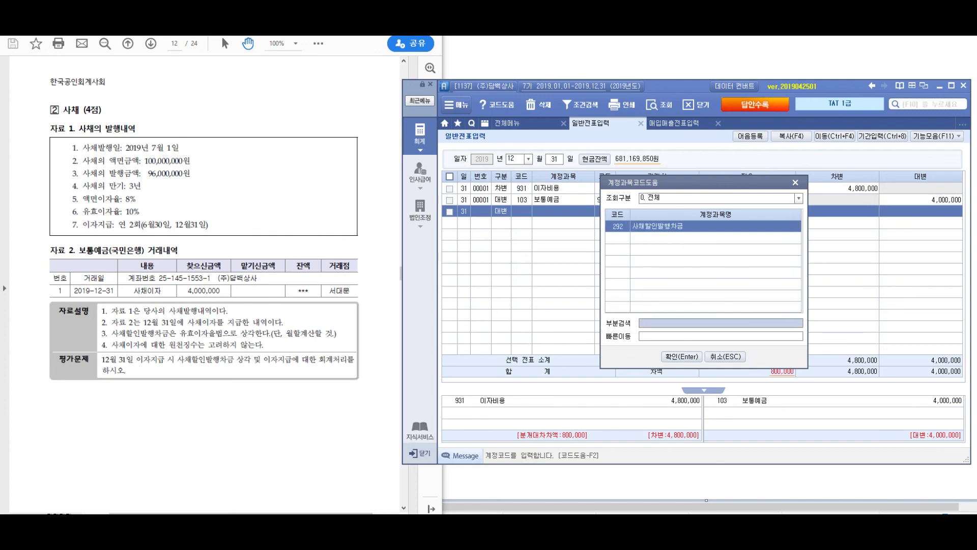
{"action": "key", "text": "Return"}
{"action": "key", "text": "Return"}
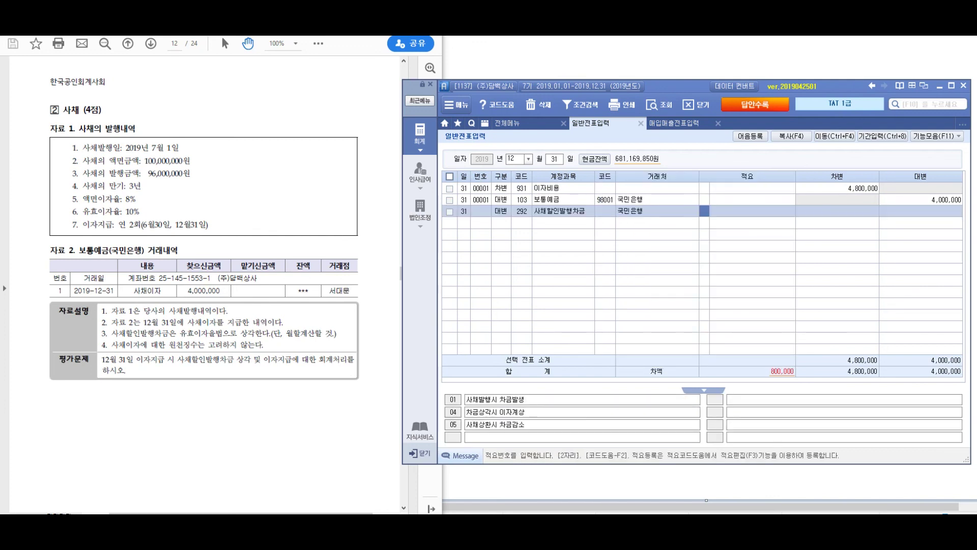
Step: Clear the trading partner of the 사채할인발행차금 line and enter a credit amount of 800,000
{"action": "key", "text": "Left"}
{"action": "key", "text": "BackSpace"}
{"action": "key", "text": "BackSpace"}
{"action": "key", "text": "BackSpace"}
{"action": "key", "text": "BackSpace"}
{"action": "key", "text": "Return"}
{"action": "key", "text": "Return"}
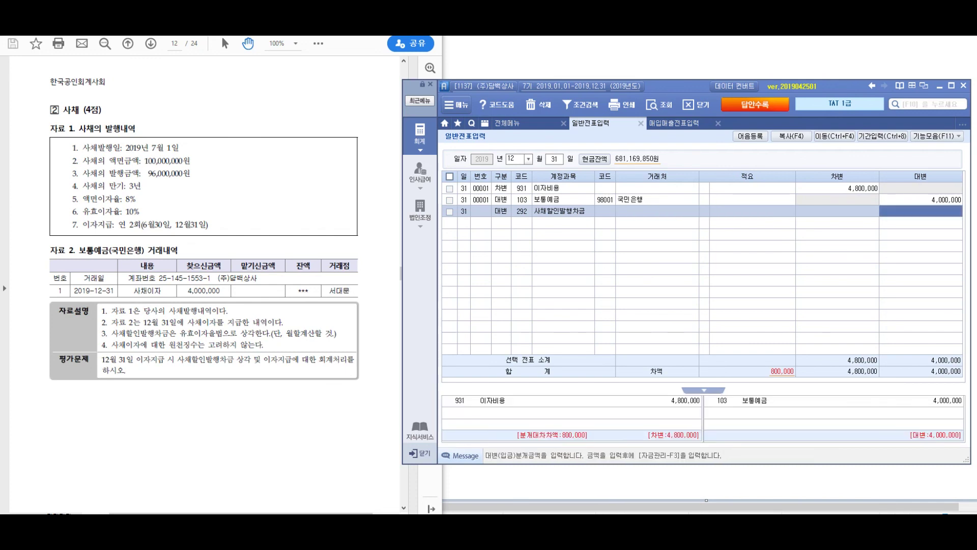
{"action": "type", "text": "8000000"}
{"action": "key", "text": "Return"}
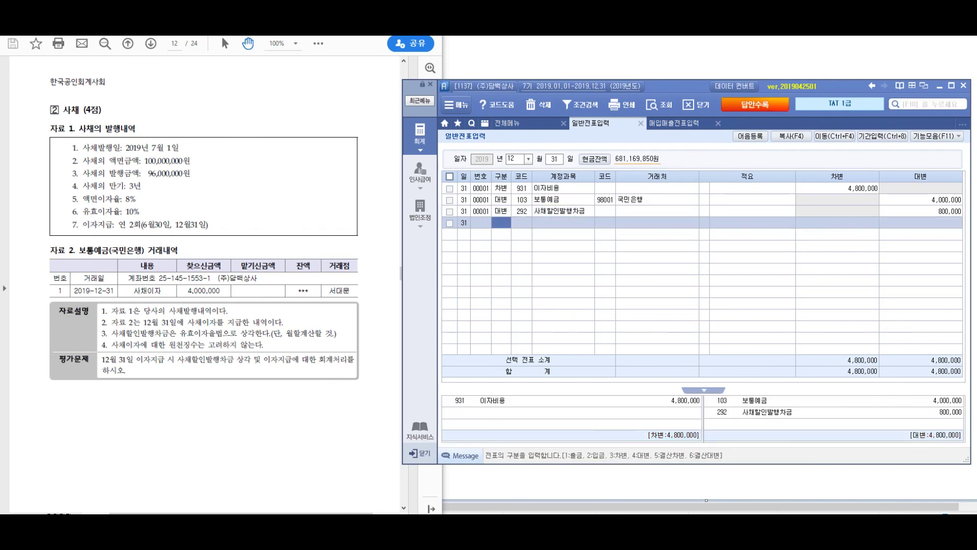